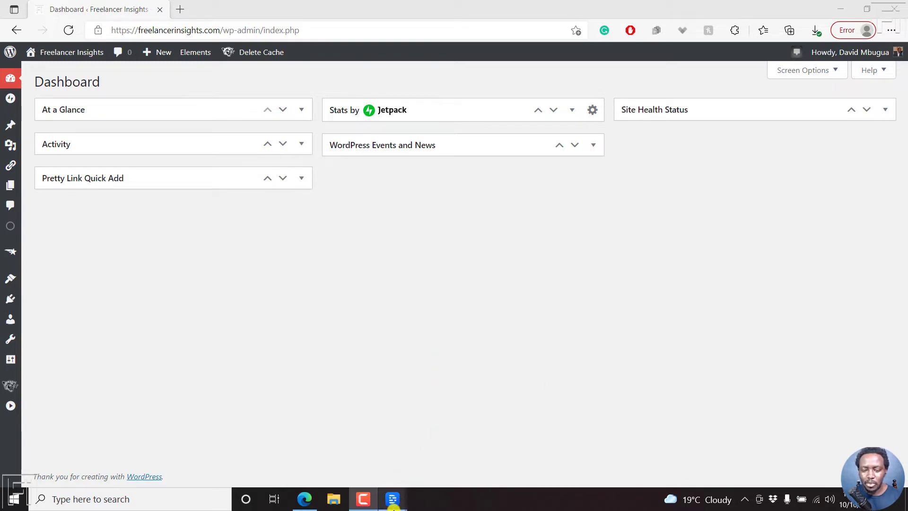
- Switch to Descript and bring up the 'How to Use Descript for Audio Transcription' project
mouse_move(388, 498)
click(376, 451)
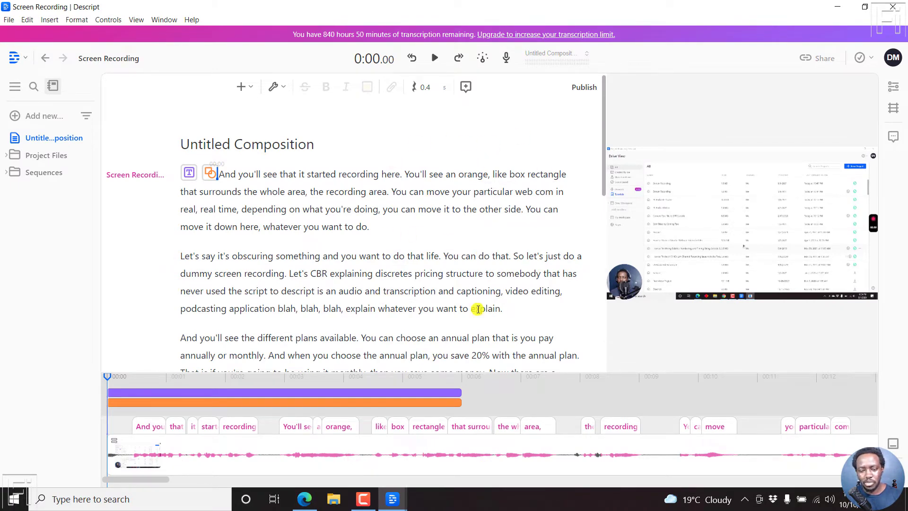
mouse_move(392, 498)
click(437, 461)
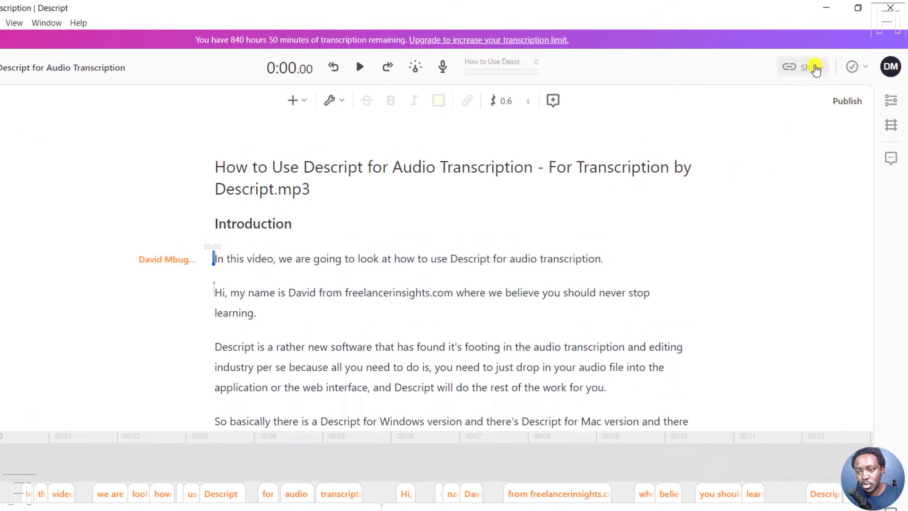
- Export the project as a published Descript Page with Show transcript kept on
click(810, 68)
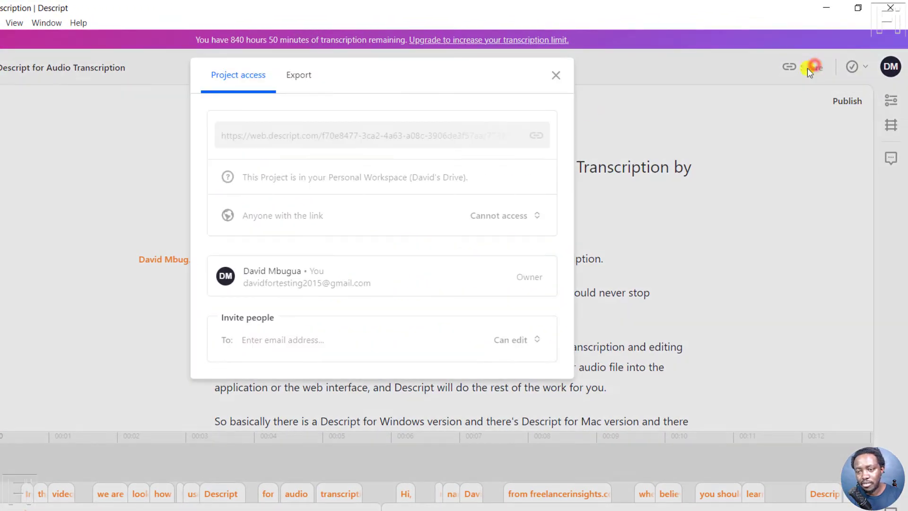
click(303, 76)
click(259, 149)
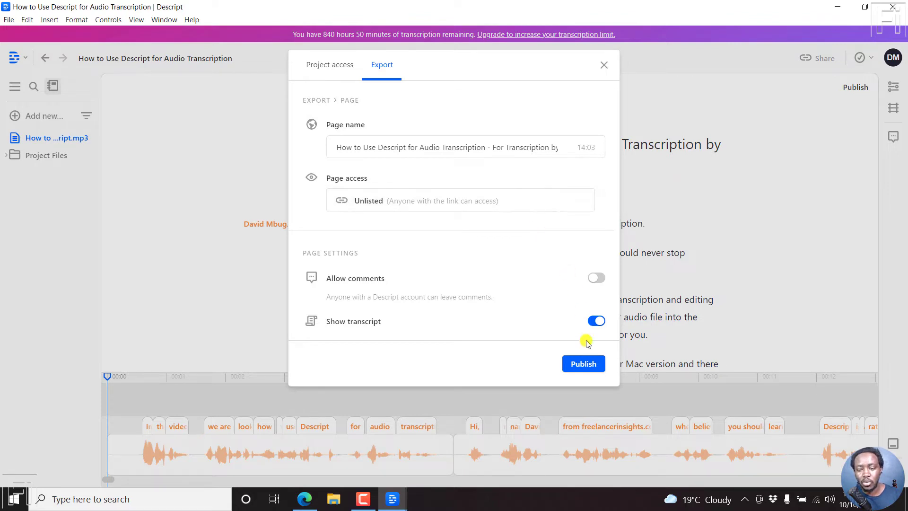
click(585, 364)
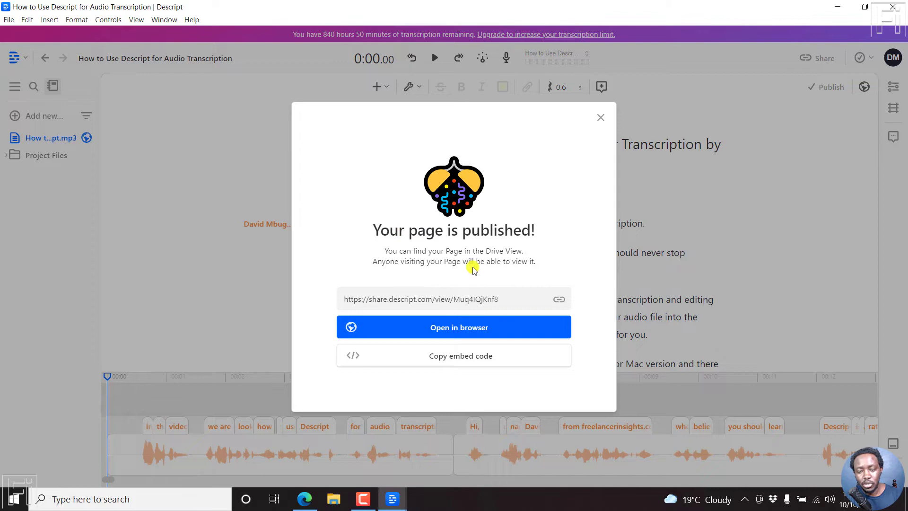
click(488, 327)
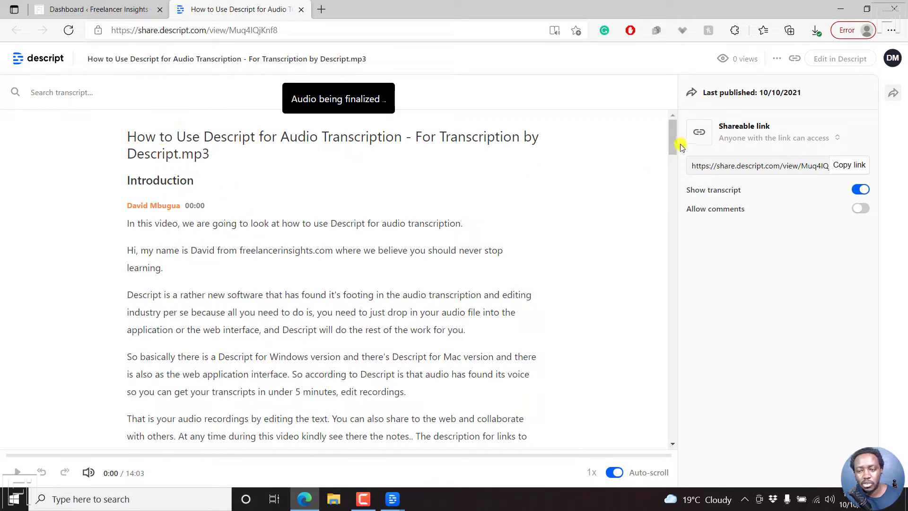
- Scroll the published transcript page, check the Jump to section list, and re-enable Auto-scroll
scroll(675, 136, down, 10)
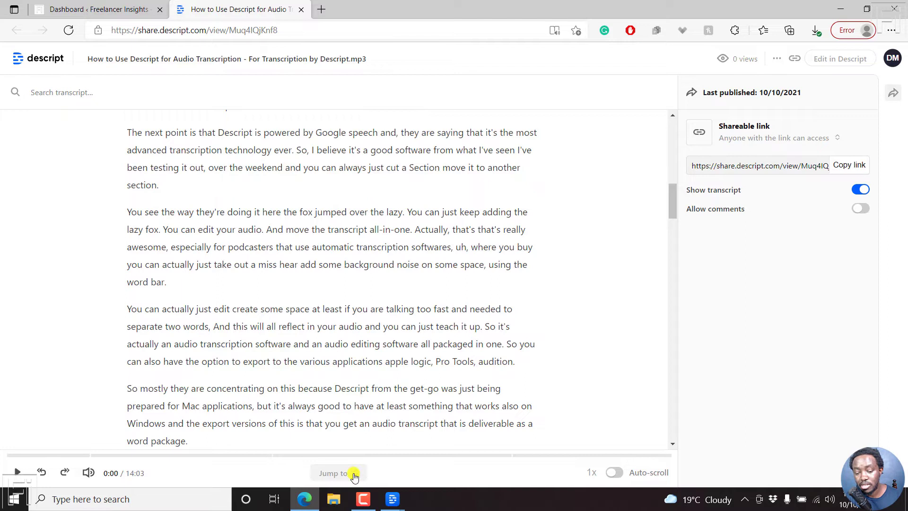
click(352, 478)
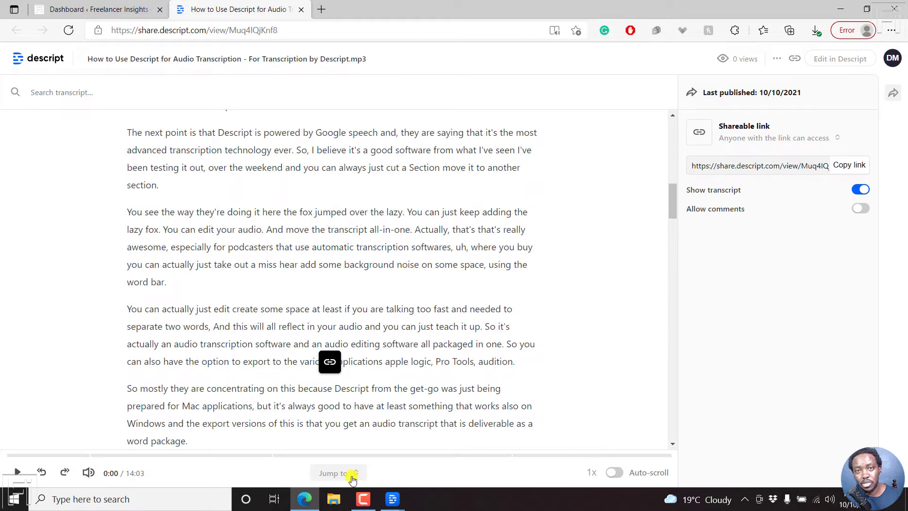
click(352, 474)
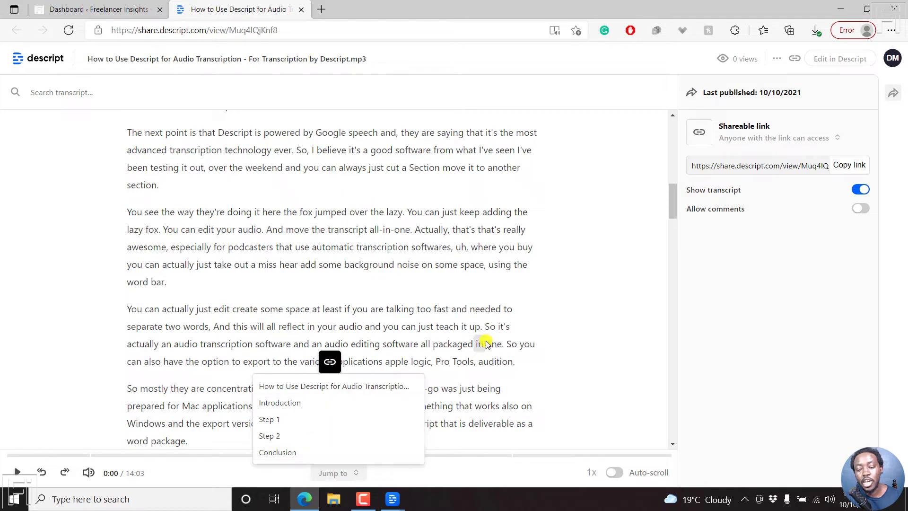
click(637, 375)
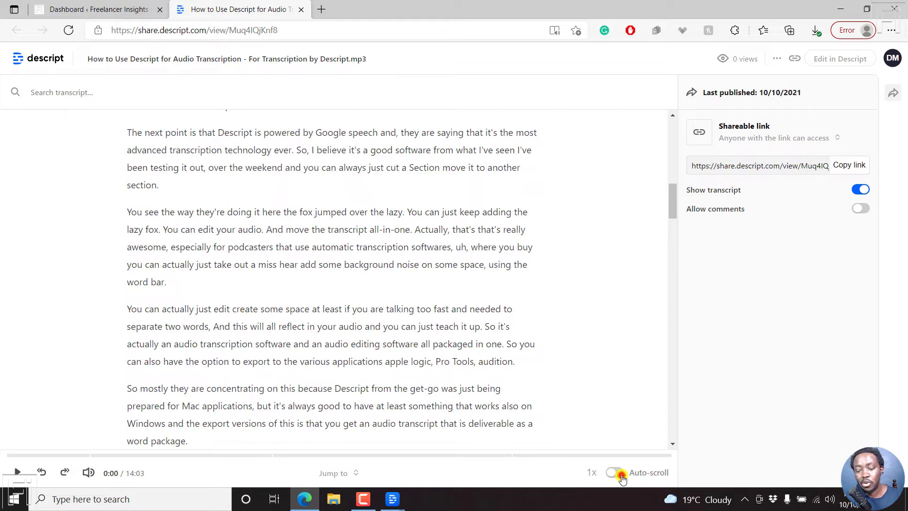
click(620, 475)
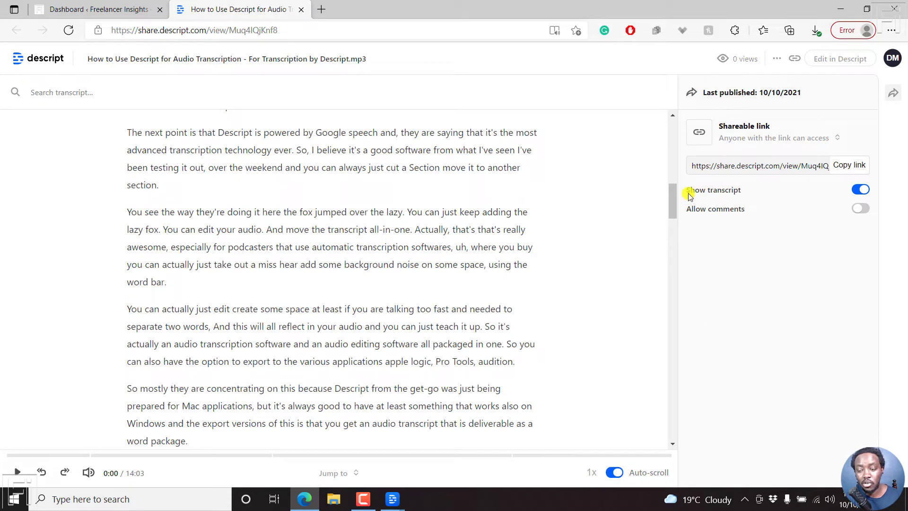
- Play the share page audio, jump to the word 'your', and pause at 0:52
drag(672, 198, 636, 140)
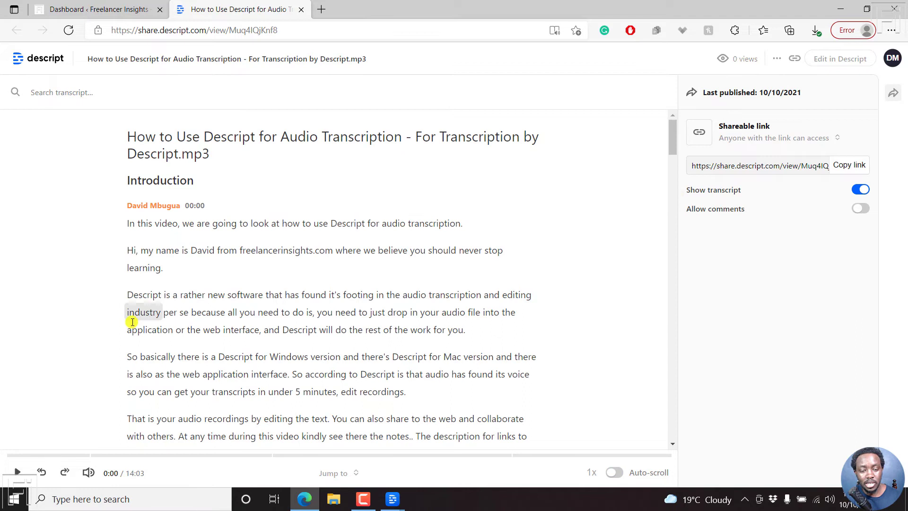
click(15, 471)
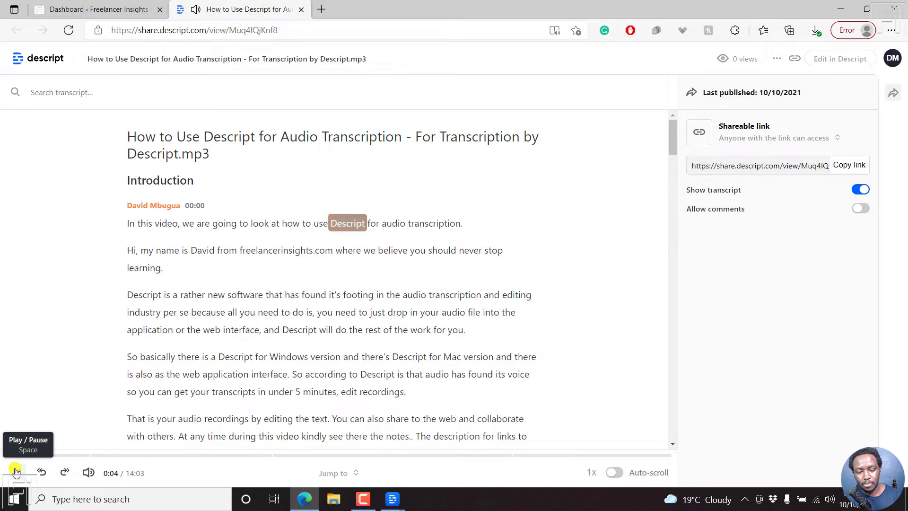
click(615, 474)
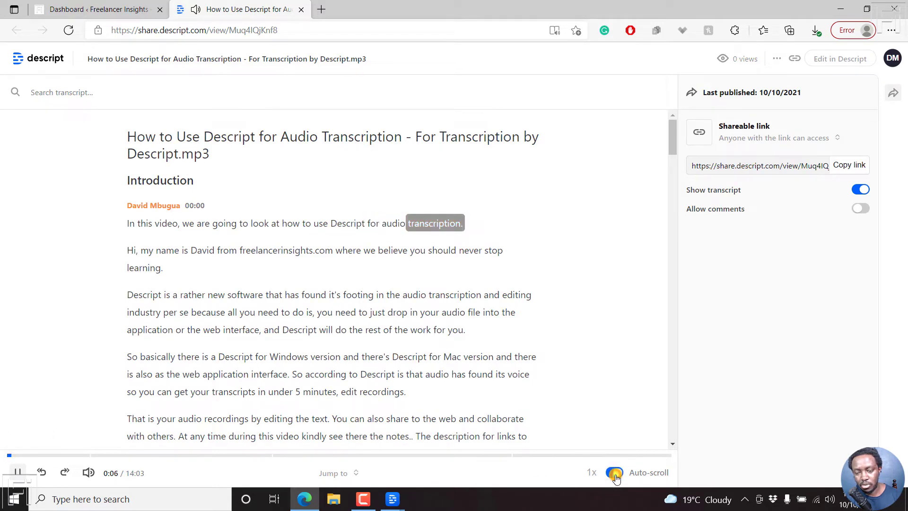
click(166, 421)
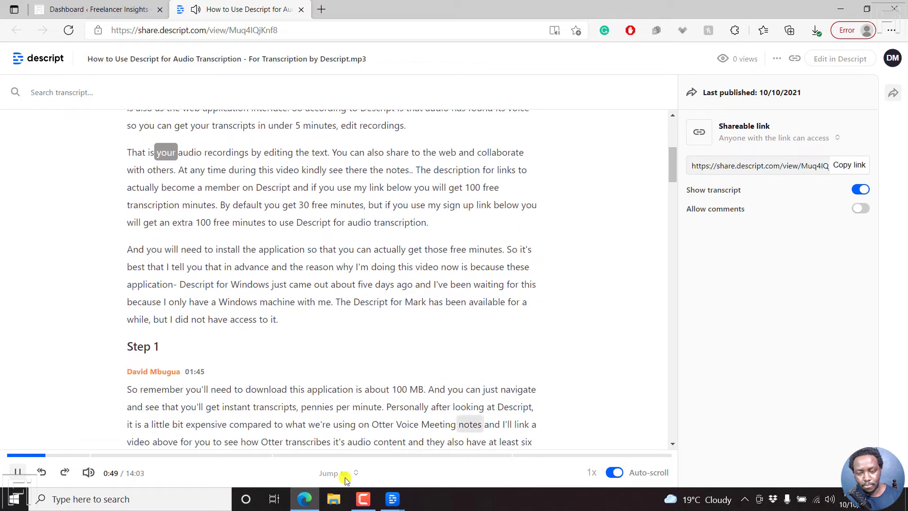
click(25, 473)
click(25, 473)
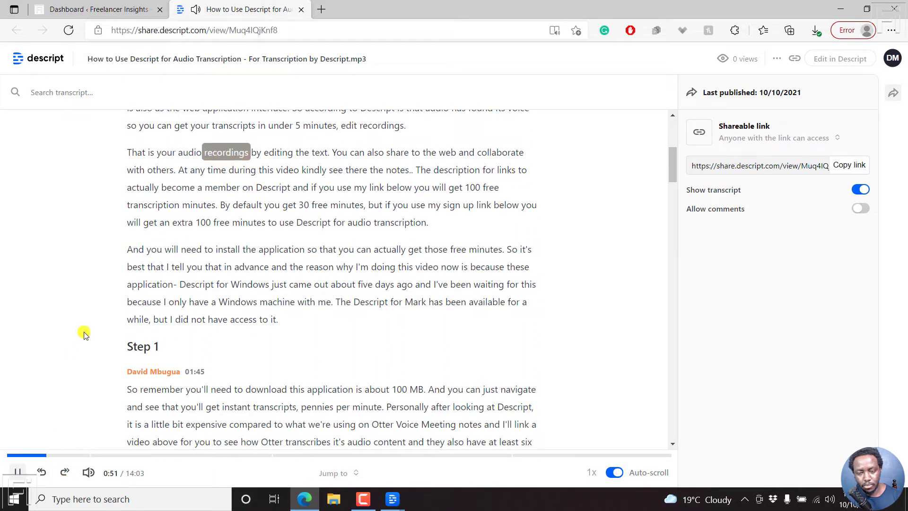
click(17, 472)
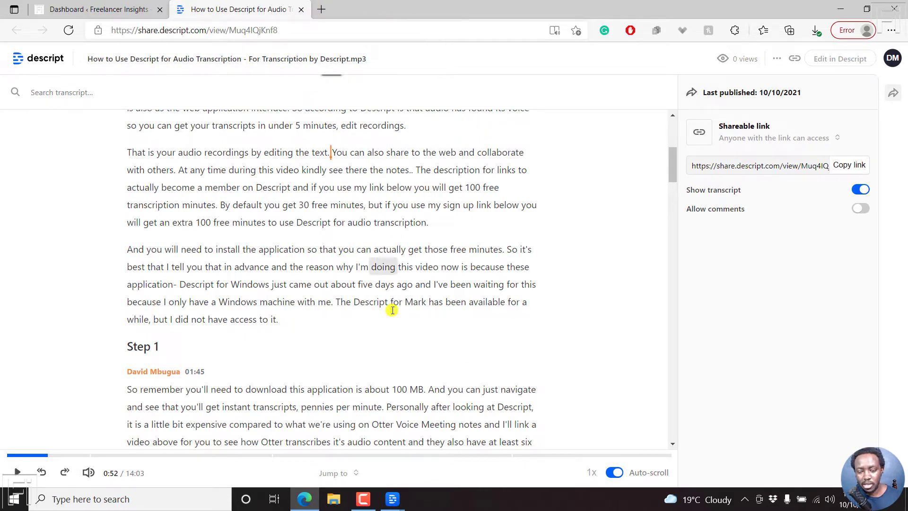
- Copy the published page's embed code in Descript and return to the WordPress dashboard
click(424, 468)
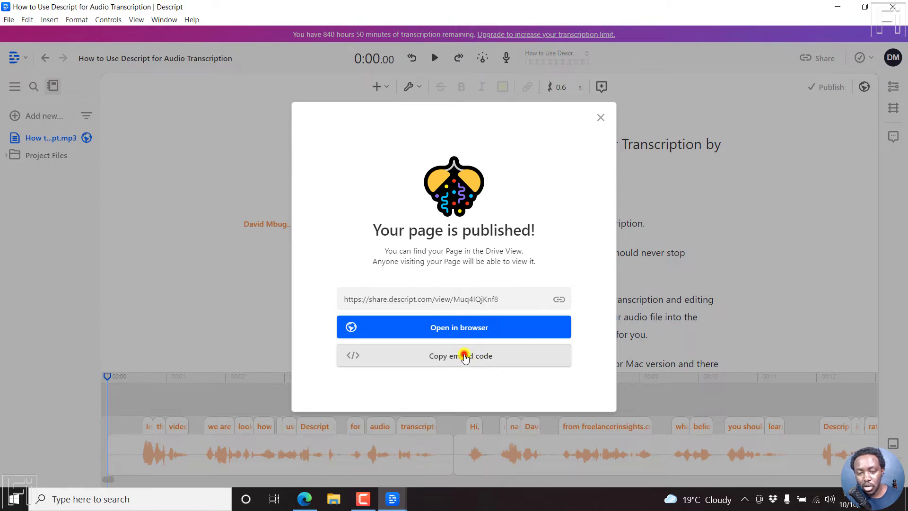
click(465, 357)
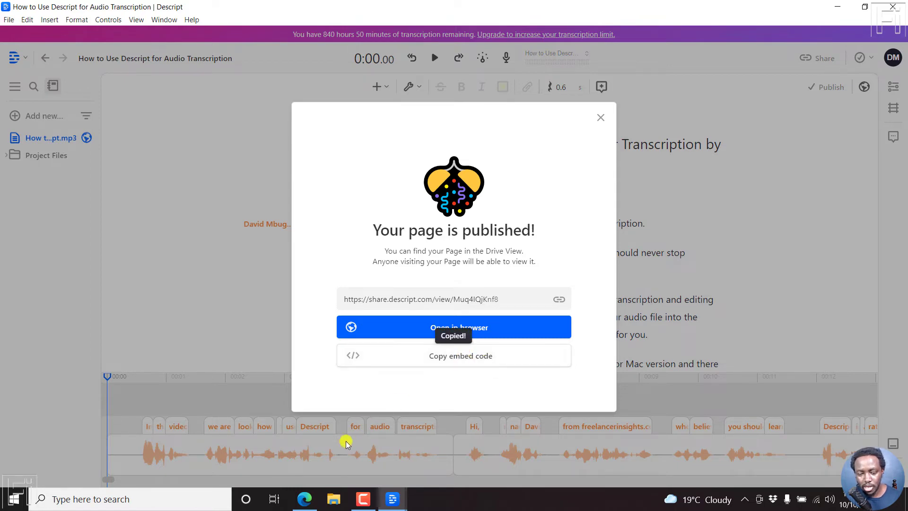
click(305, 498)
click(104, 7)
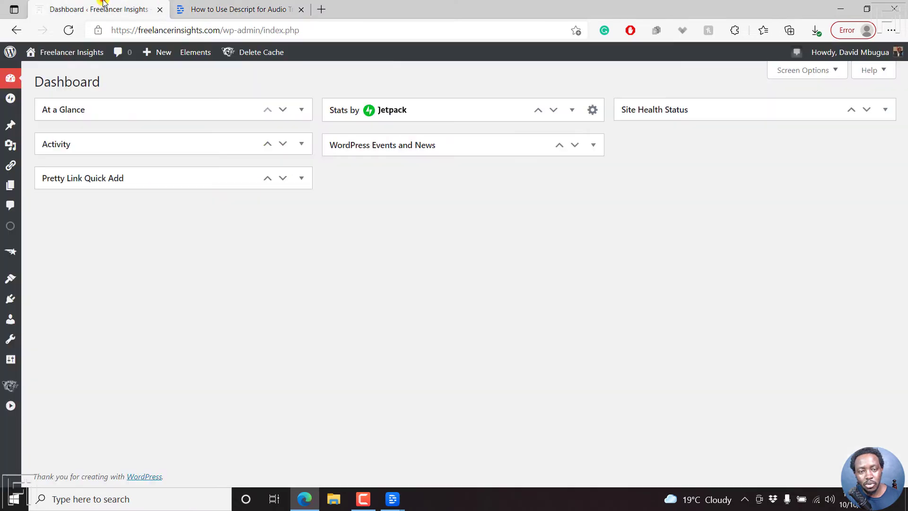
- Start a new post with a Custom HTML block holding the pasted Descript embed code, previewed
mouse_move(151, 53)
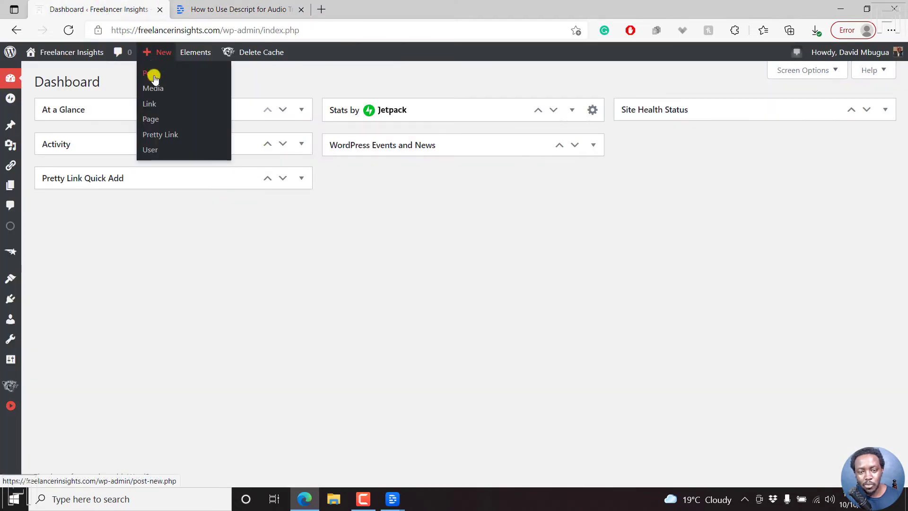
click(154, 75)
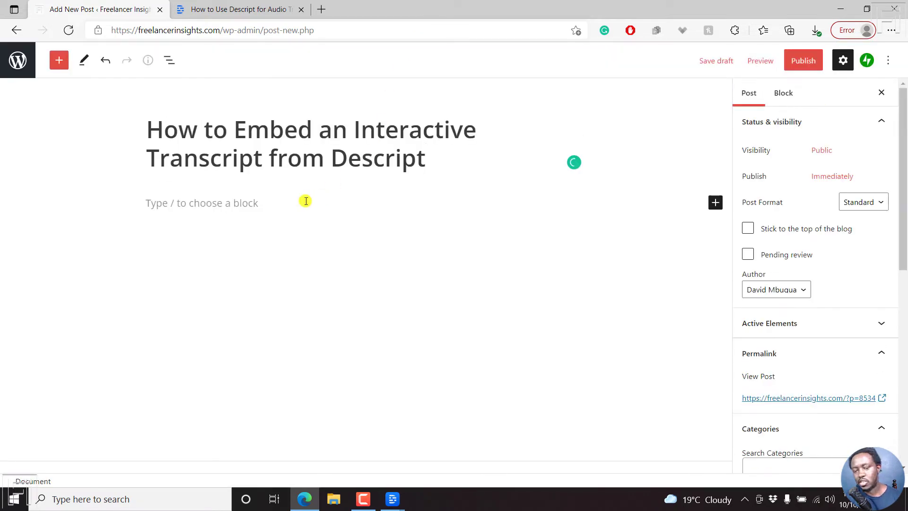
click(304, 201)
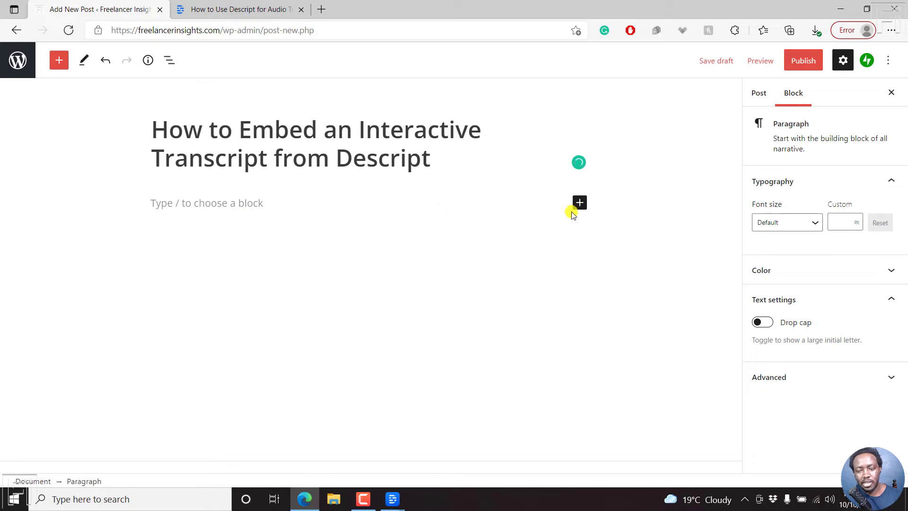
click(581, 204)
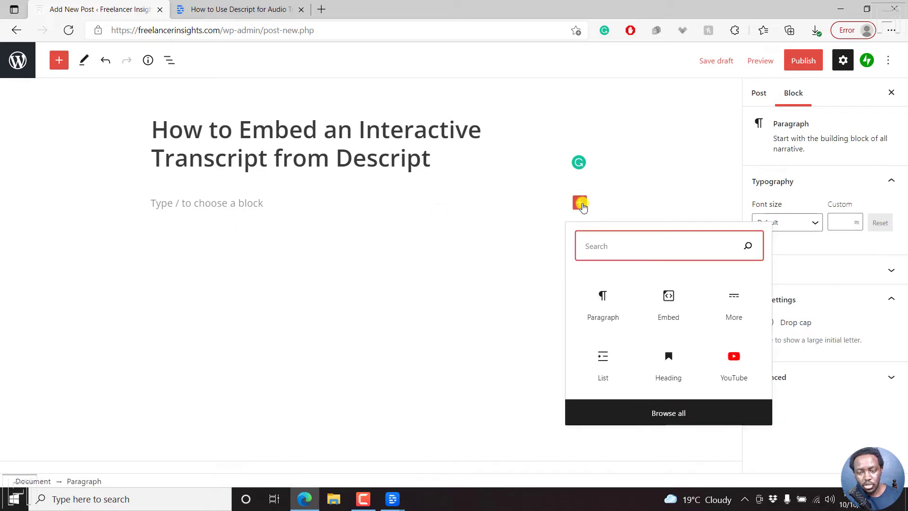
text(html)
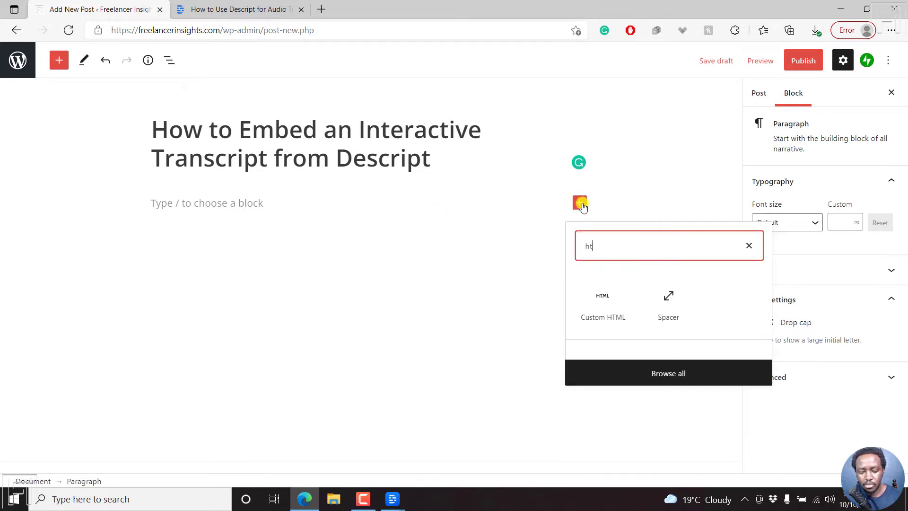
click(612, 299)
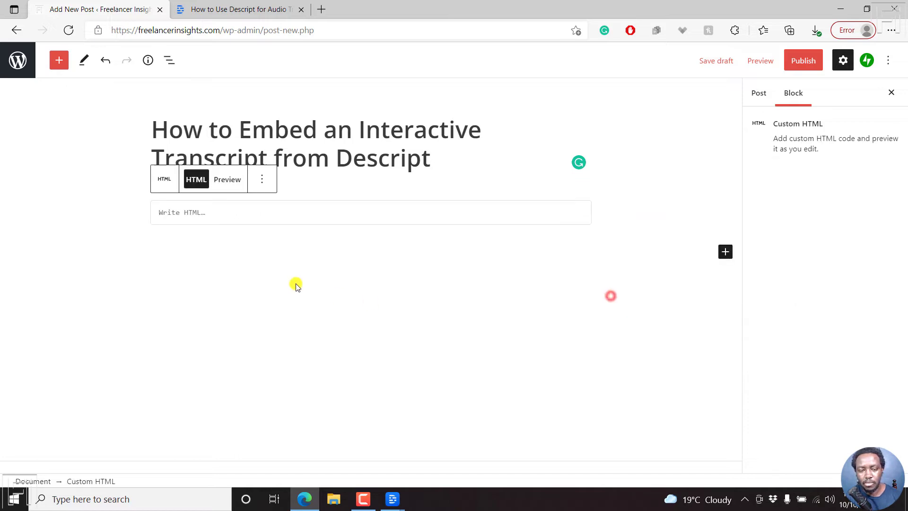
key(ctrl+v)
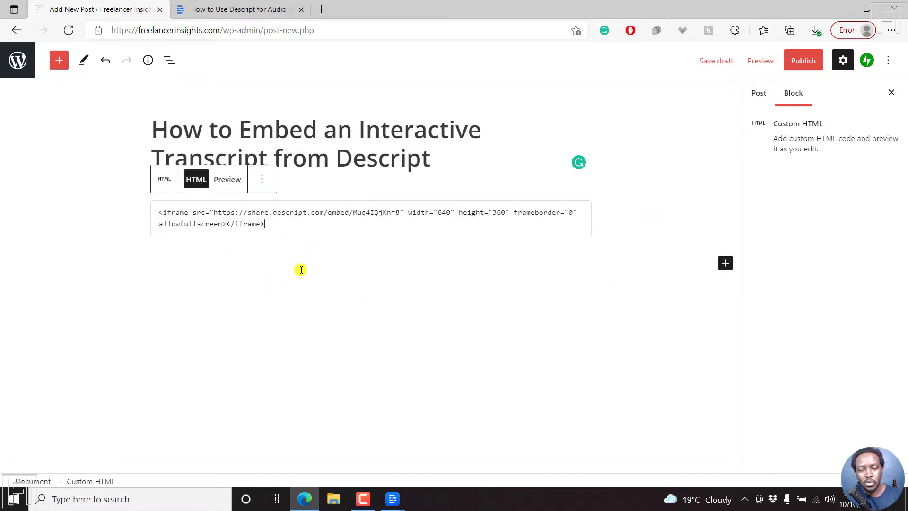
click(229, 180)
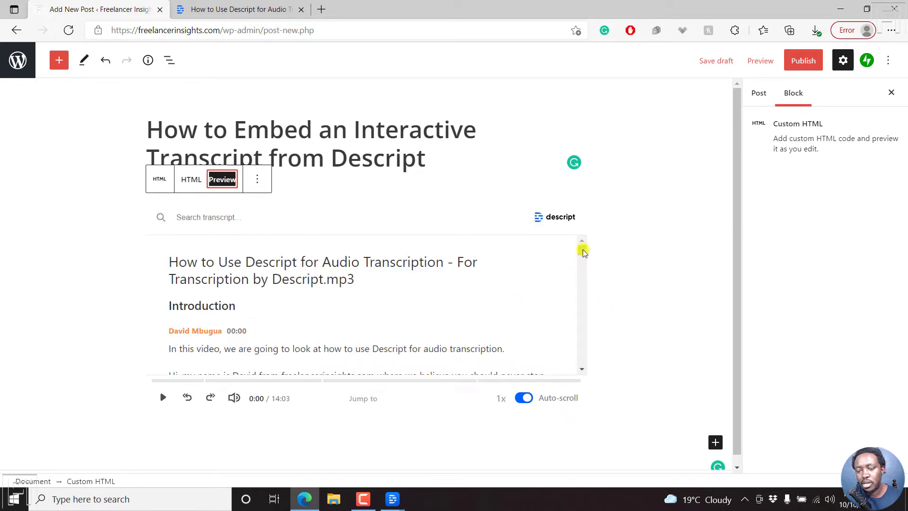
- Test selecting text in the embedded Descript transcript player
drag(582, 253, 586, 215)
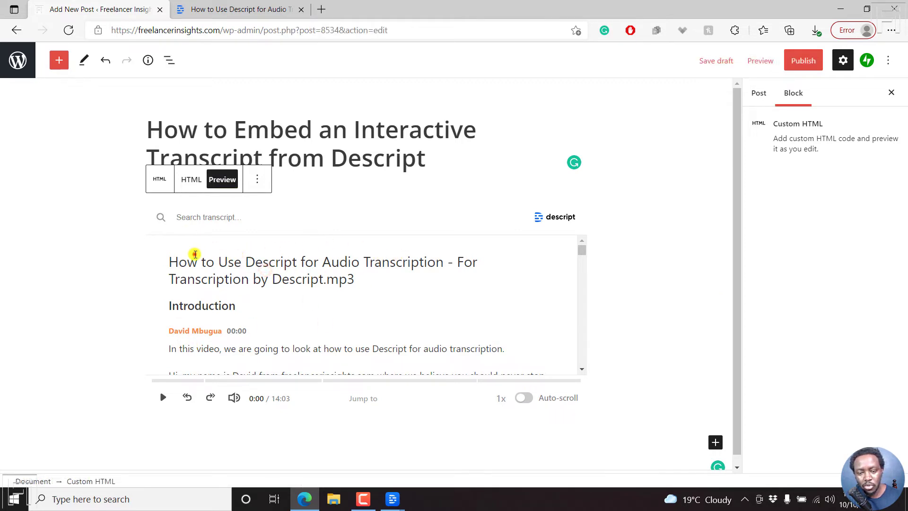
drag(195, 257, 384, 245)
click(346, 281)
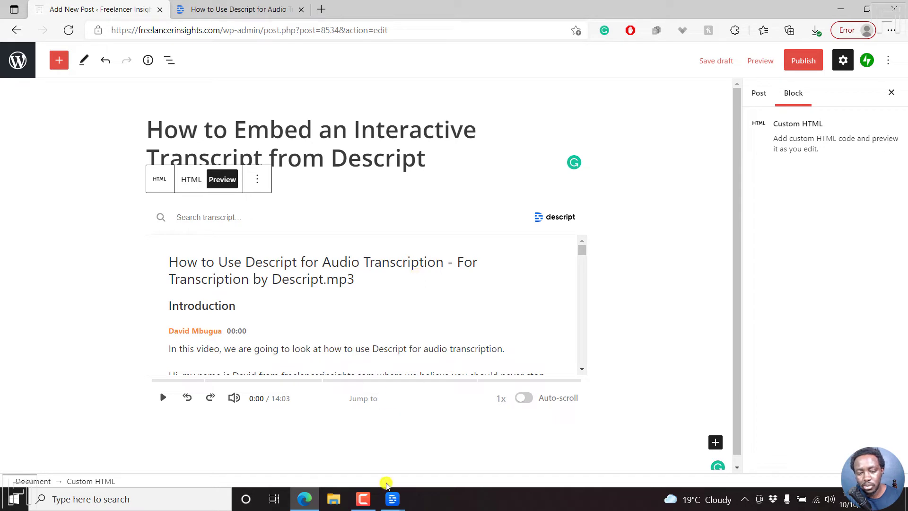
- Check the Descript published page, then bring up the editor's Preview options
mouse_move(393, 499)
click(452, 463)
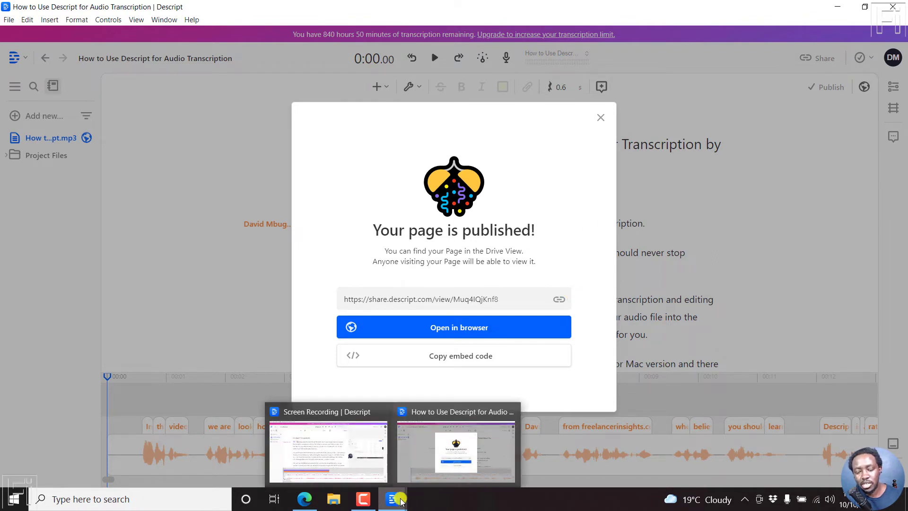
click(300, 450)
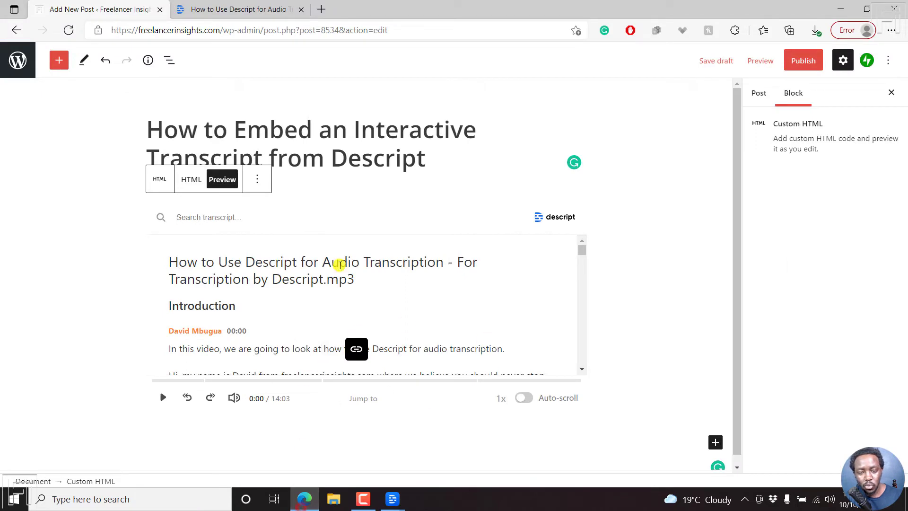
click(766, 61)
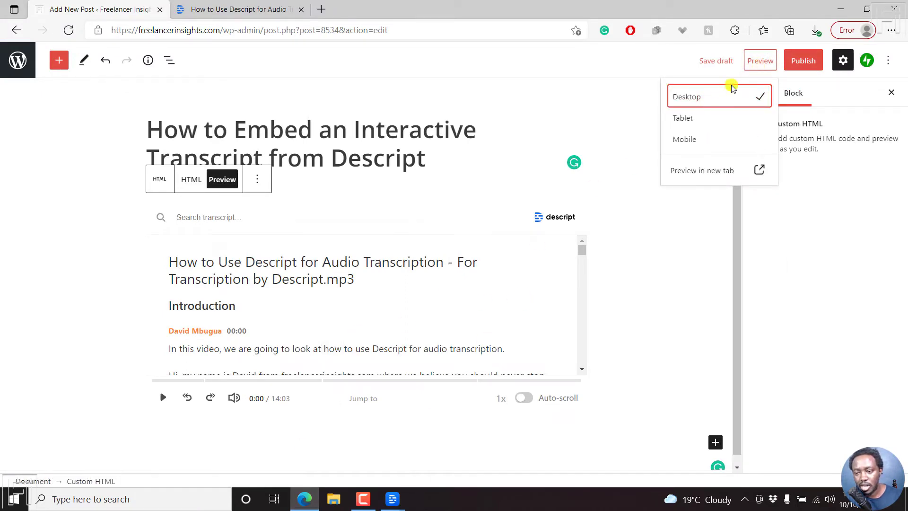
- Preview the post in a new tab, play and pause the transcript audio, and view Jump to
click(680, 169)
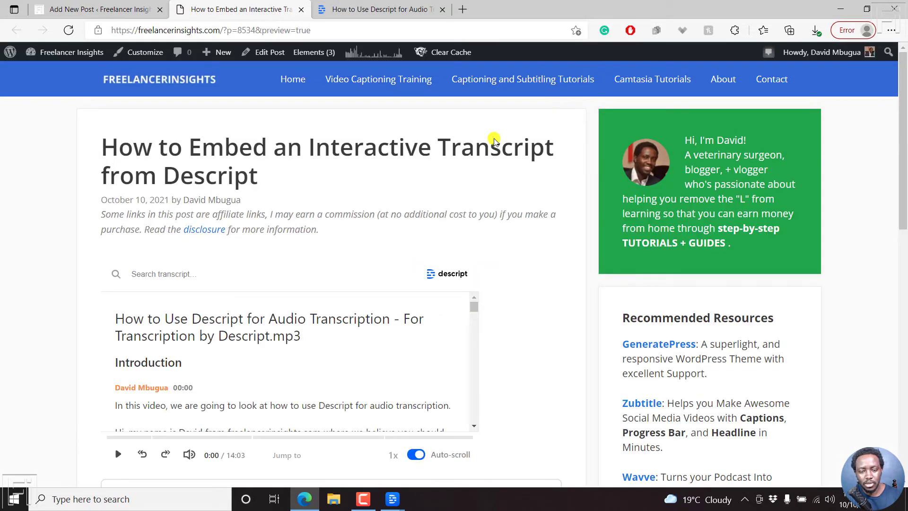
scroll(903, 134, down, 1)
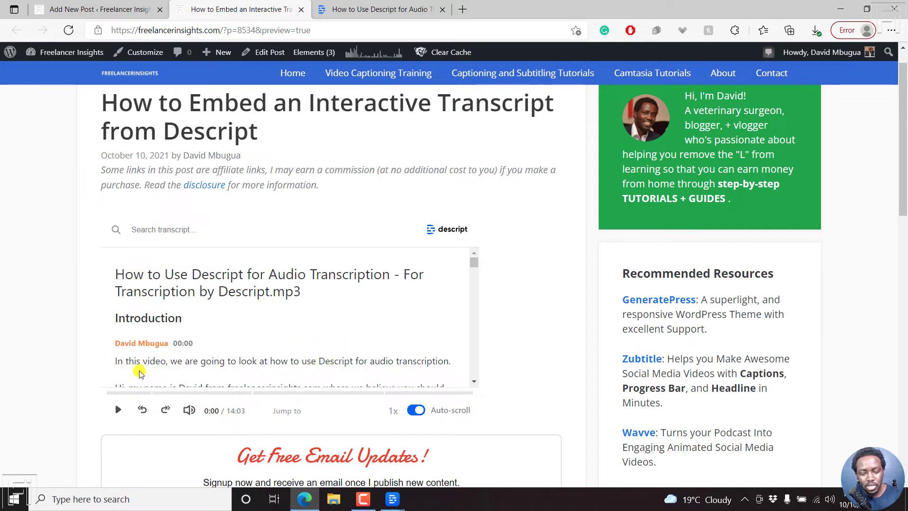
click(118, 410)
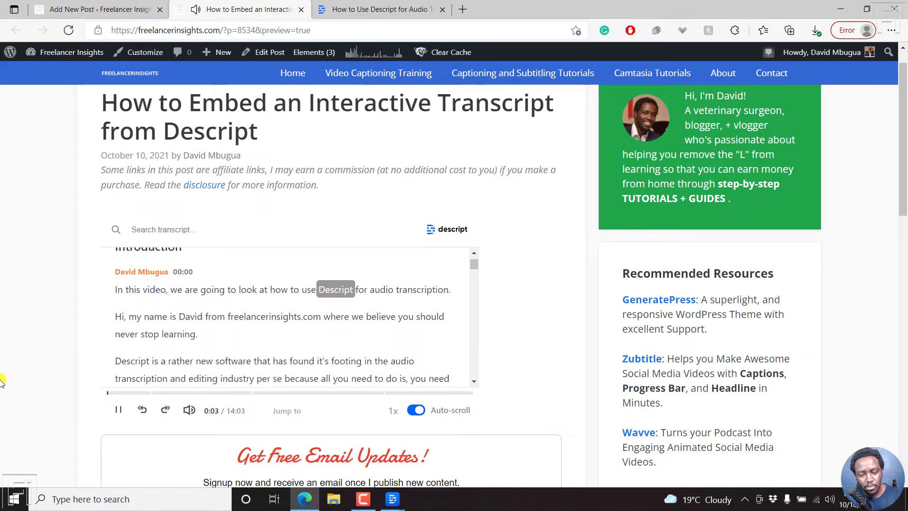
click(118, 410)
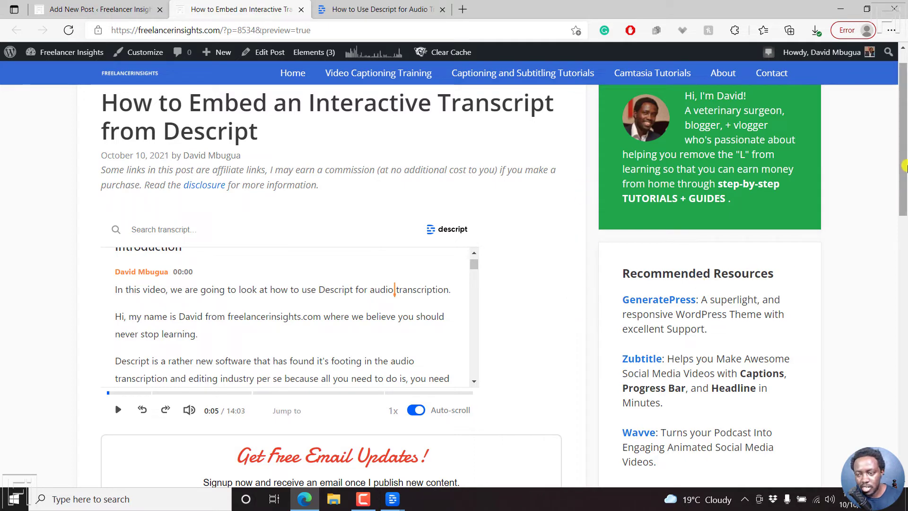
mouse_move(904, 156)
mouse_down()
mouse_move(904, 206)
mouse_move(904, 156)
mouse_up()
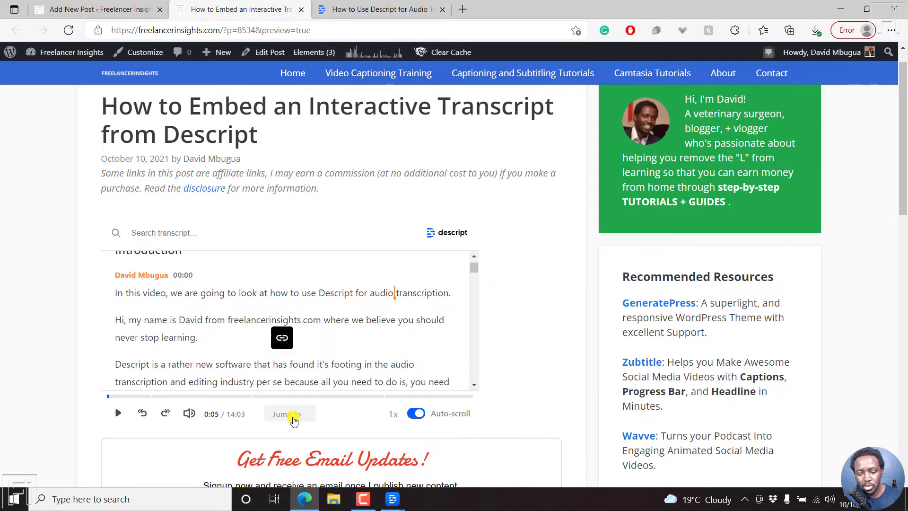
click(292, 415)
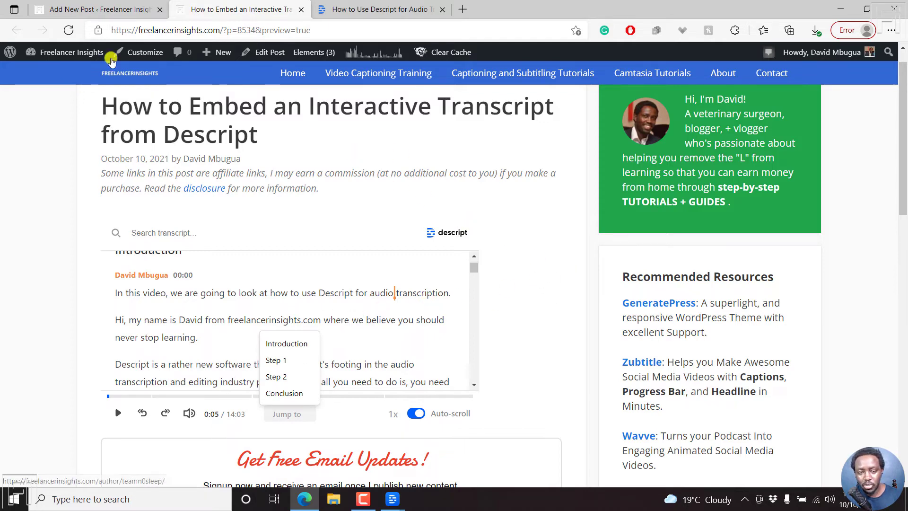
- Return to the post editor and deselect the transcript block to show post settings
click(79, 9)
click(615, 381)
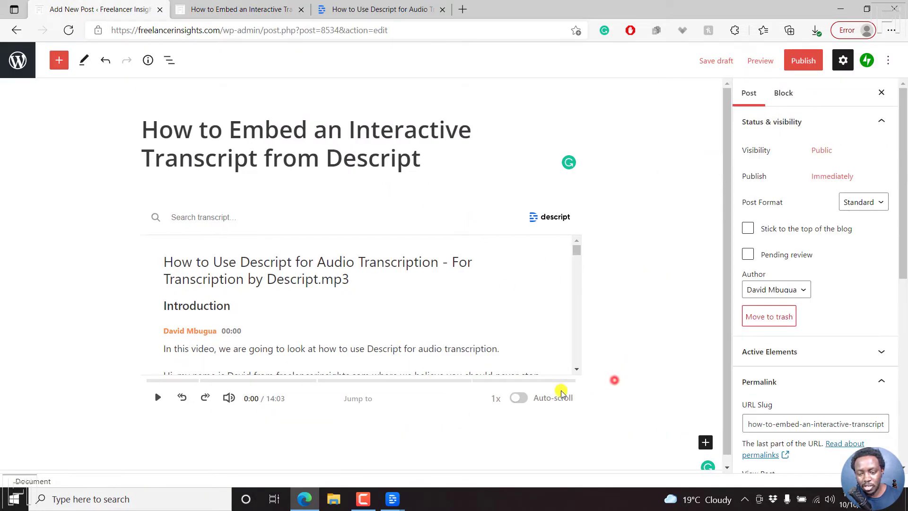
click(599, 368)
click(220, 430)
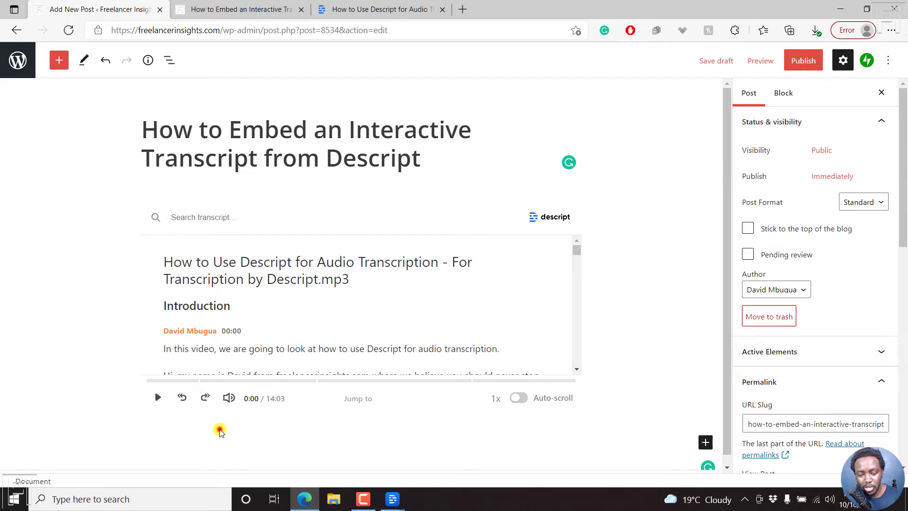
- Add a paragraph 'How to Screen Record in Descript' below the transcript embed
click(425, 323)
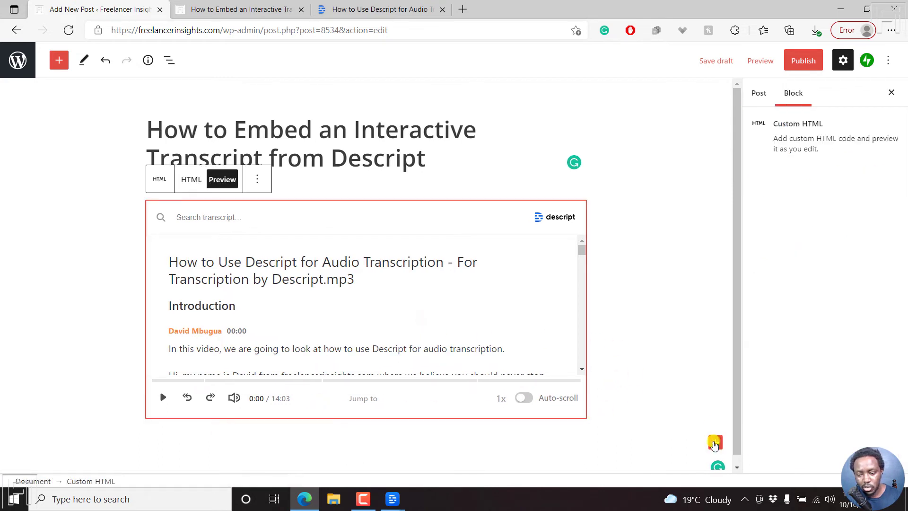
click(713, 442)
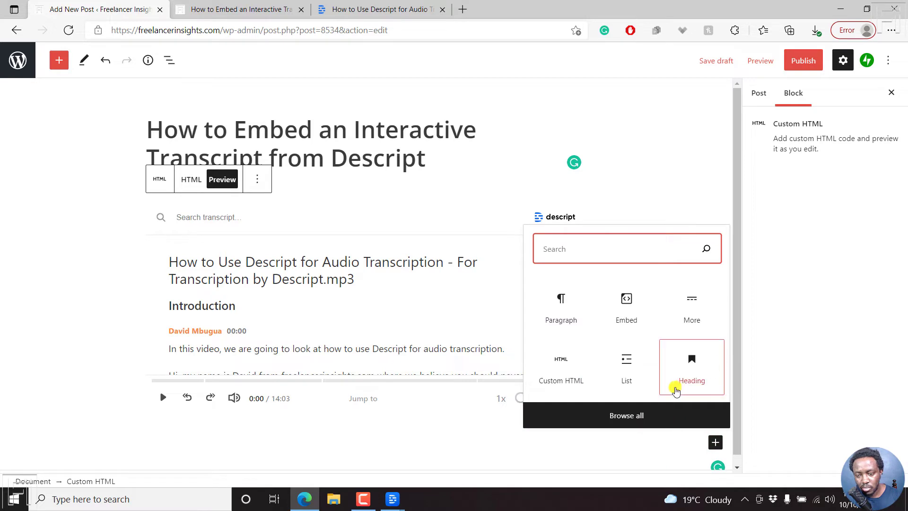
click(565, 323)
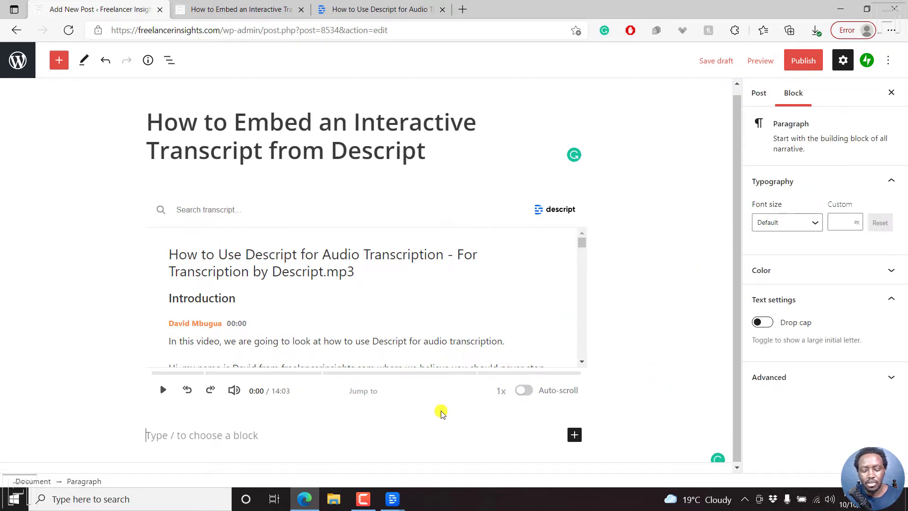
text(How)
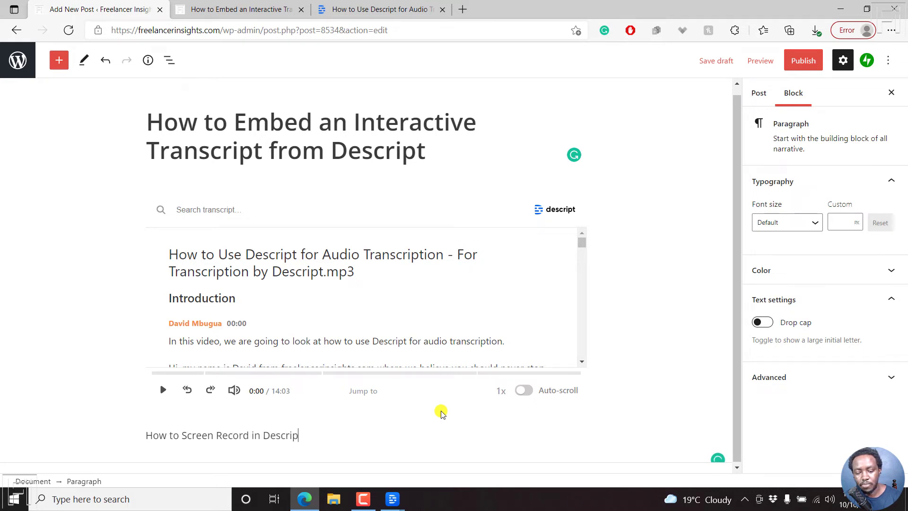
text(to Screen Record in Descript)
key(Return)
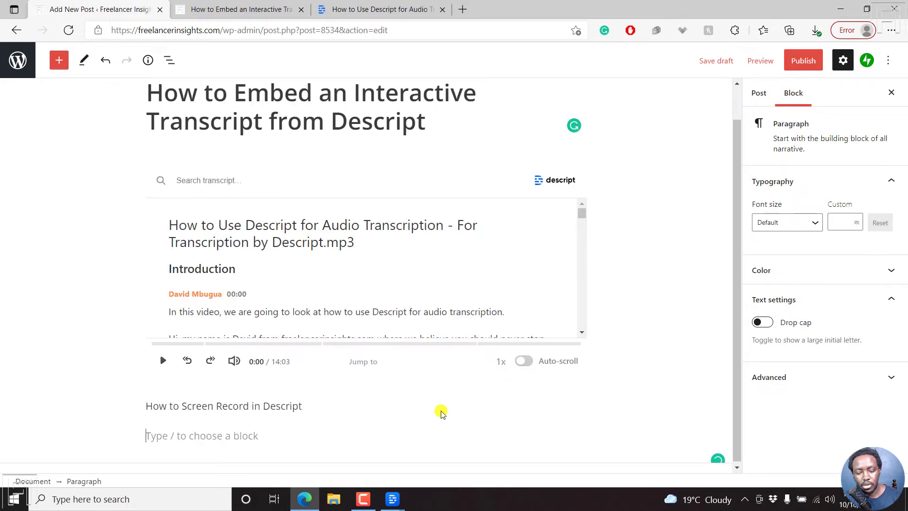
- Turn that paragraph into a centered heading with an empty paragraph after it
click(226, 397)
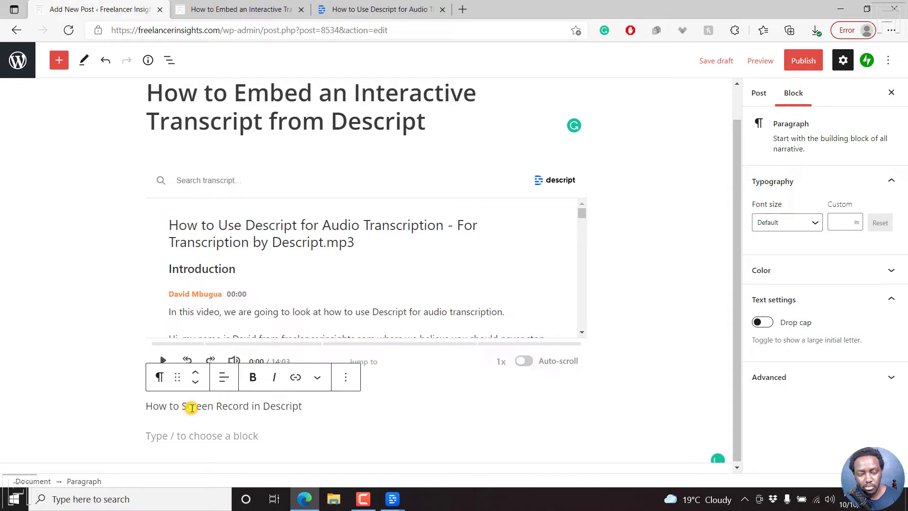
drag(142, 403, 283, 423)
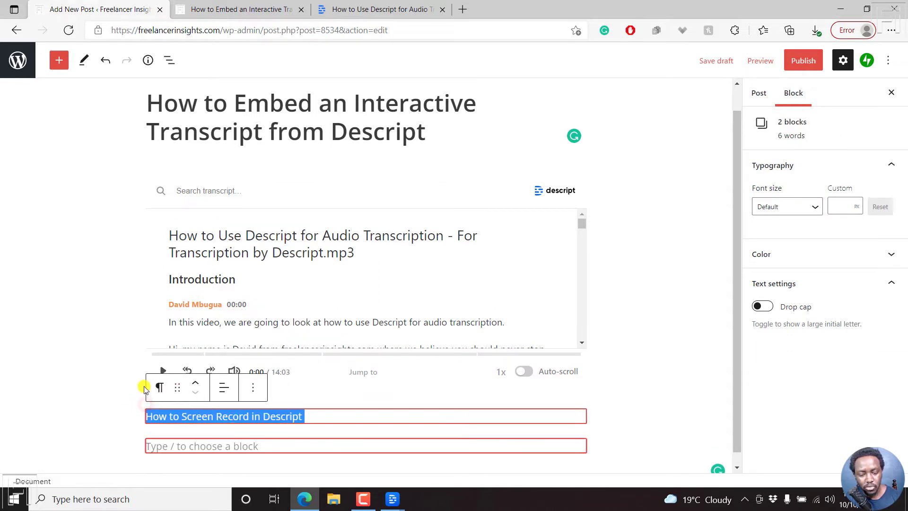
click(159, 388)
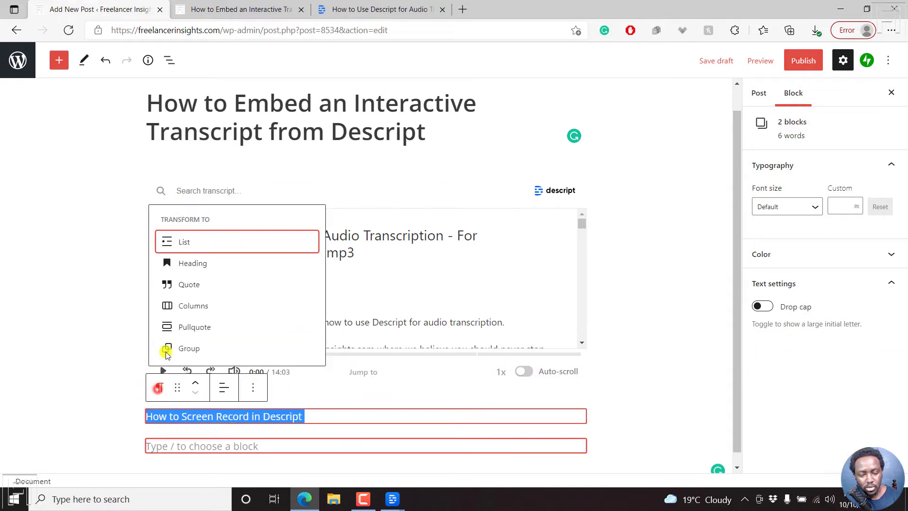
click(192, 263)
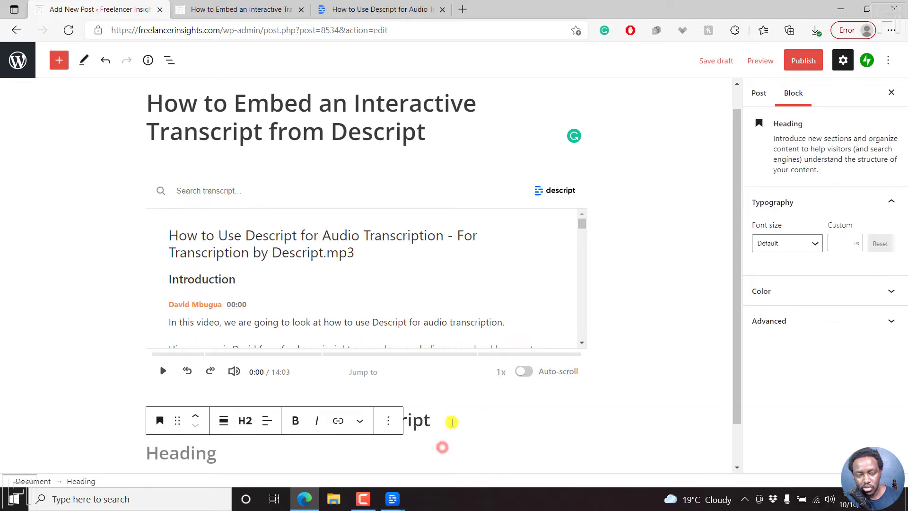
click(265, 388)
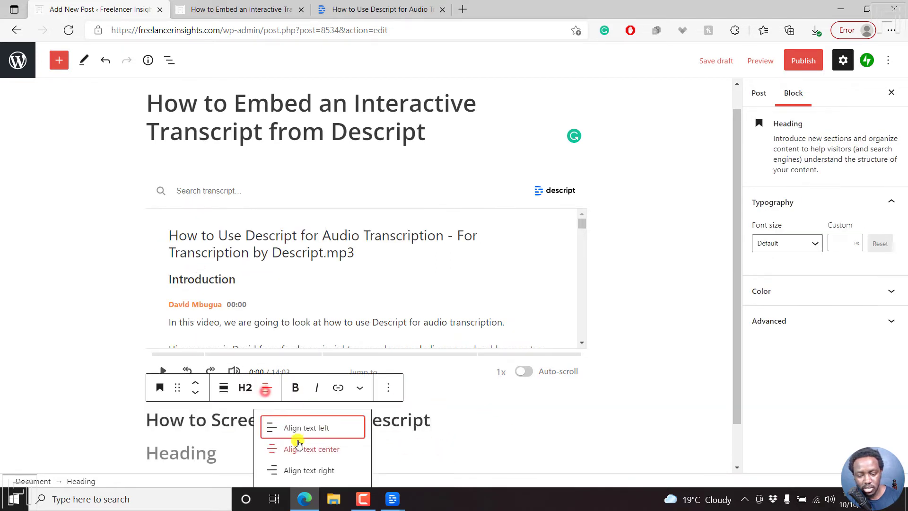
click(298, 444)
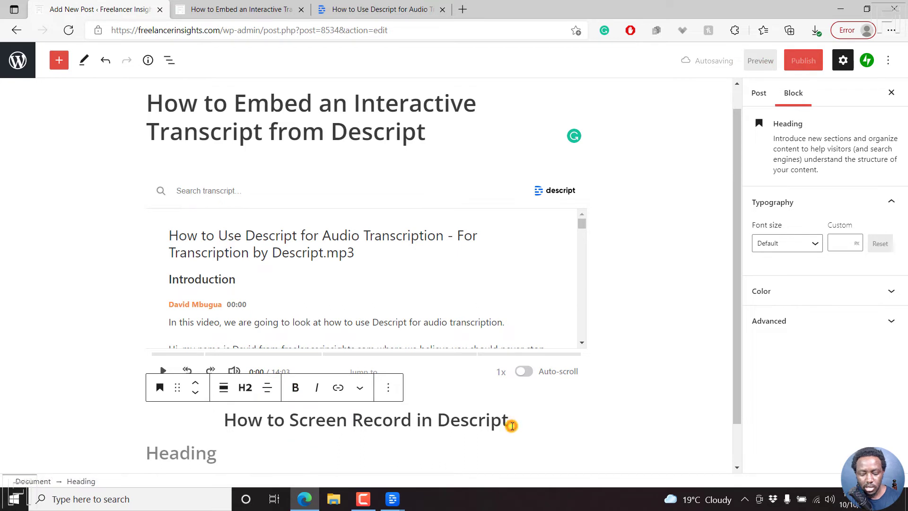
key(Return)
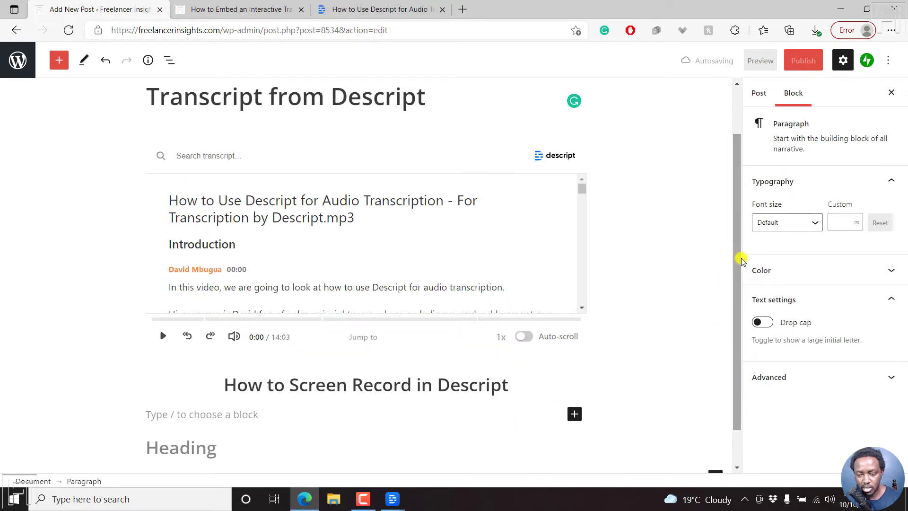
- Insert an empty Custom HTML block below the heading, then bring Descript forward
drag(740, 260, 736, 294)
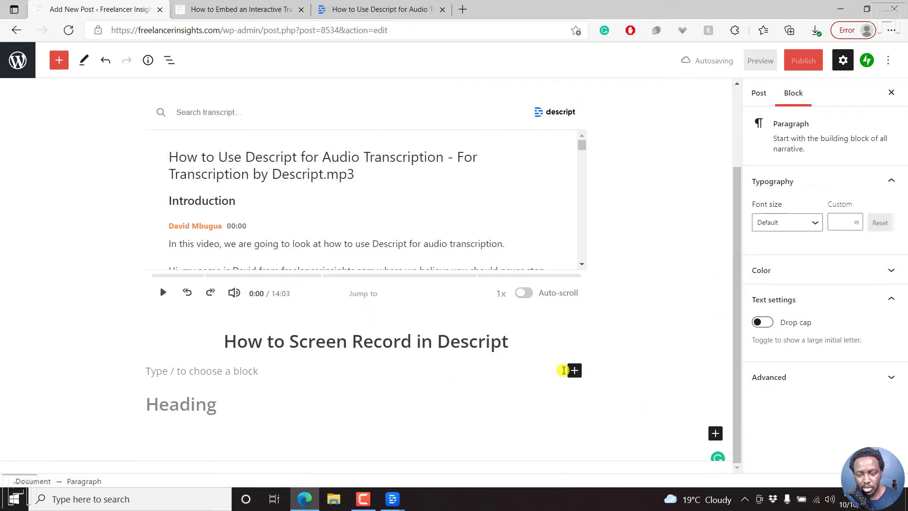
click(573, 370)
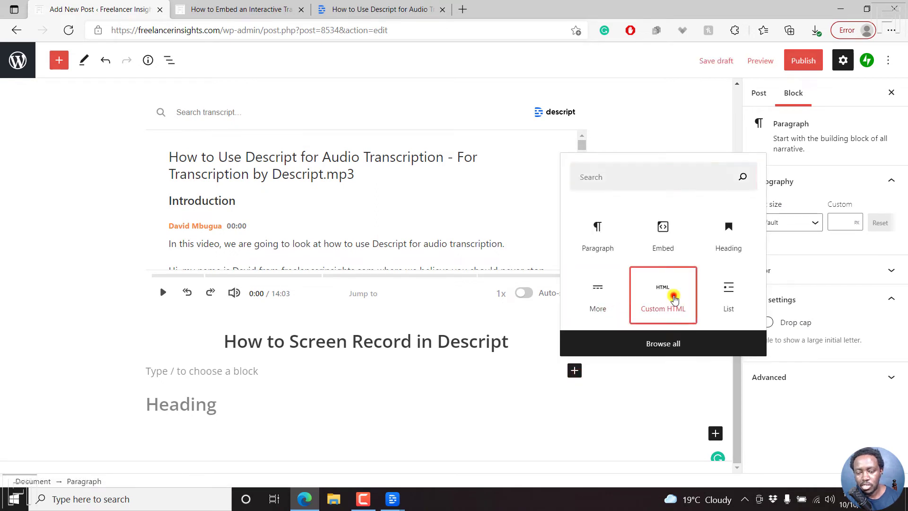
click(673, 298)
mouse_move(394, 505)
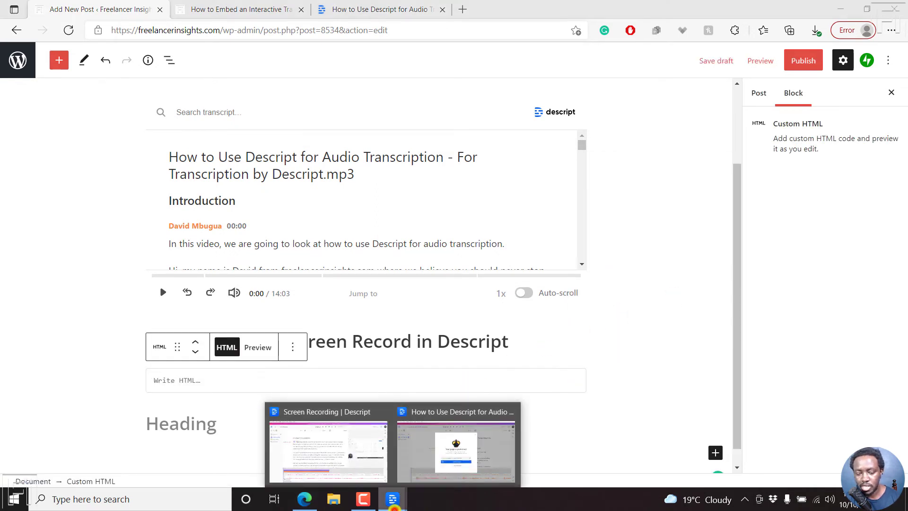
click(366, 474)
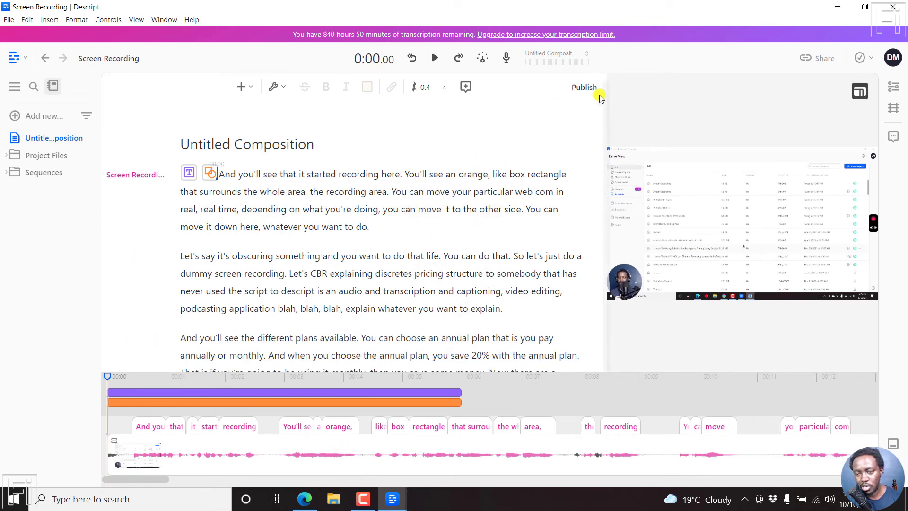
- Publish the composition as a page titled 'How to Screen Record in Descript' and copy its embed code
click(572, 90)
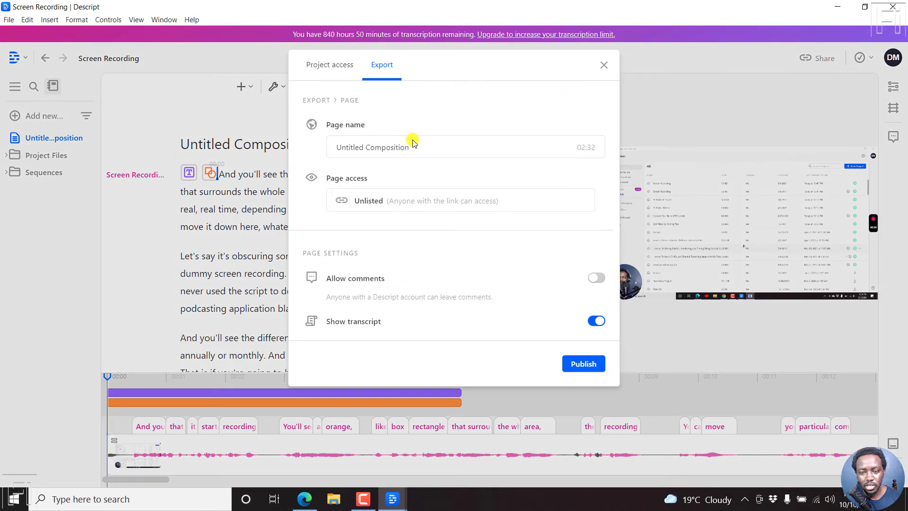
drag(414, 147, 335, 151)
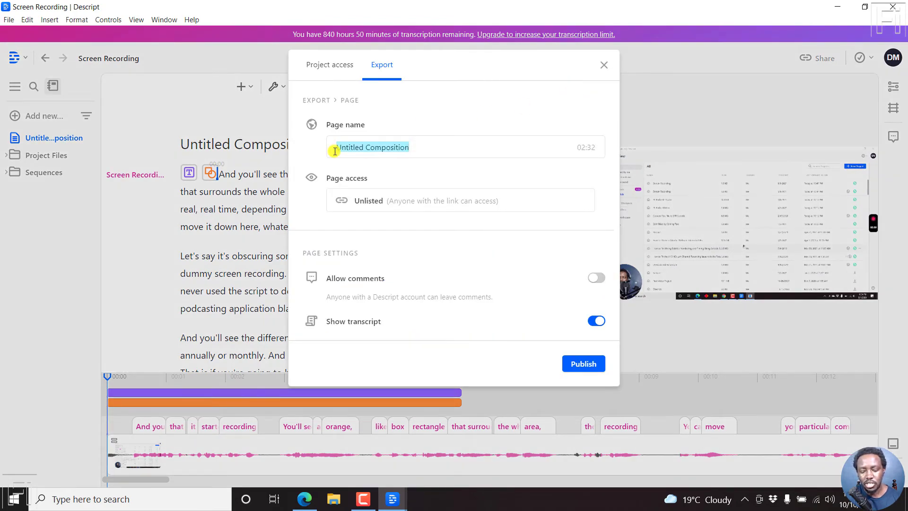
text(How to Screen Record in Descript)
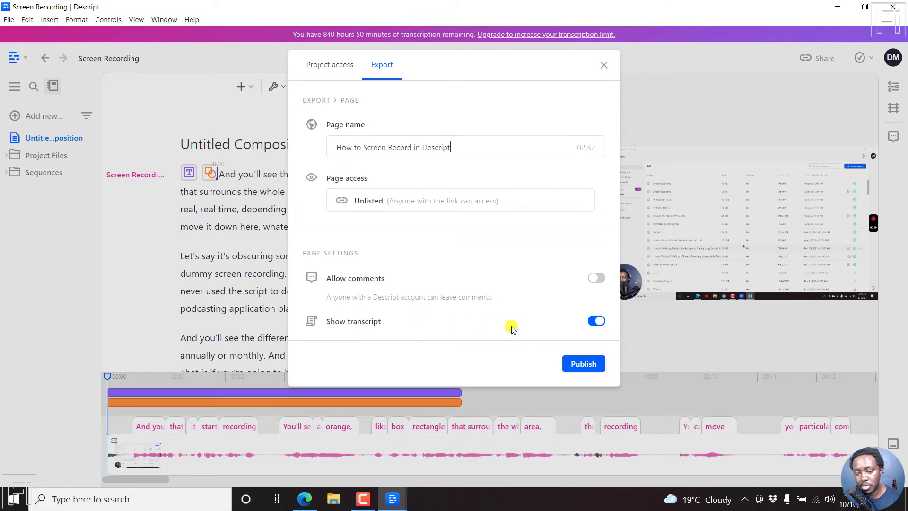
click(578, 372)
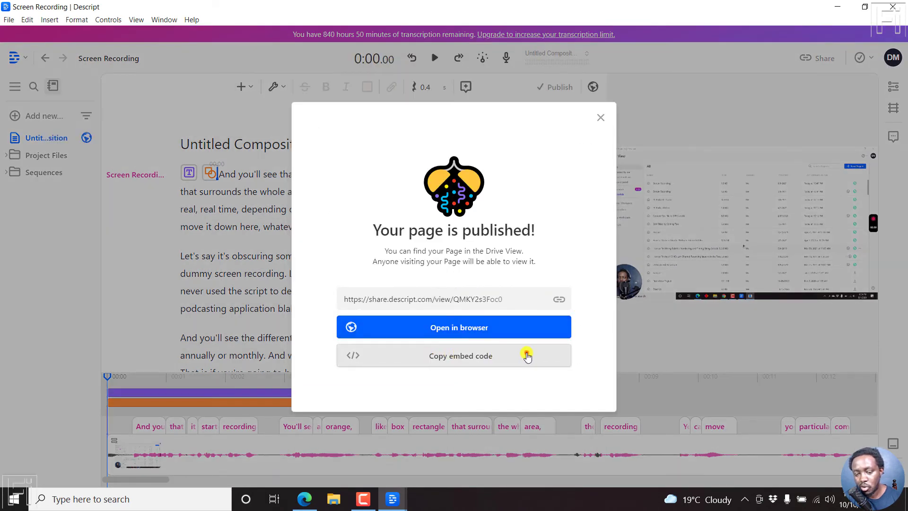
click(527, 357)
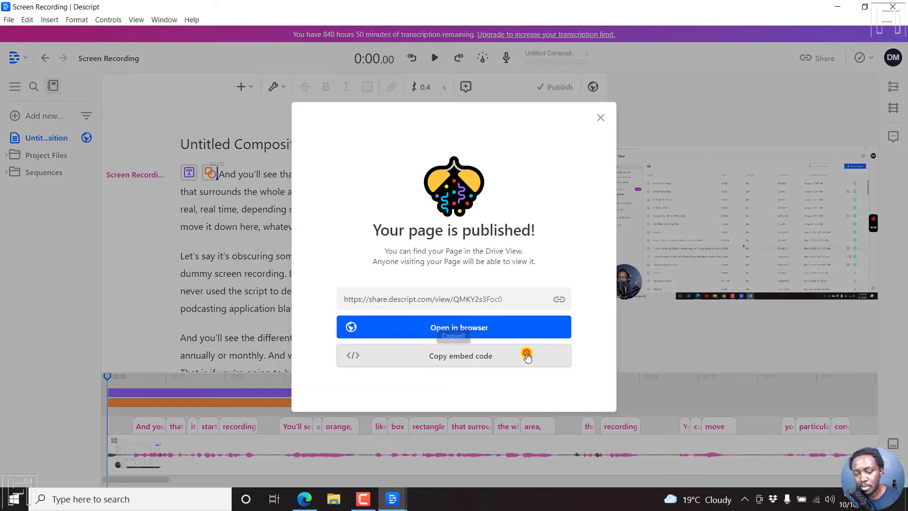
- Paste the second Descript embed code into the Custom HTML block and preview the 2:32 video player
click(312, 505)
click(161, 380)
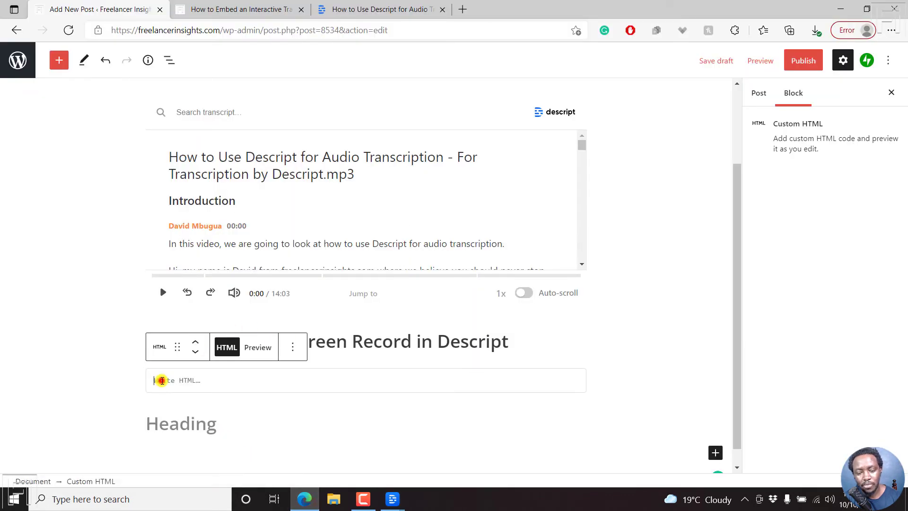
key(ctrl+v)
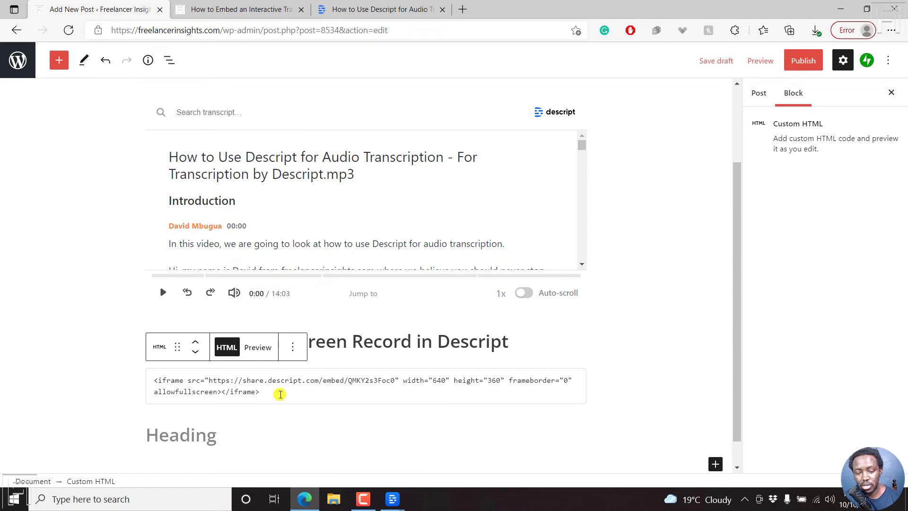
click(257, 347)
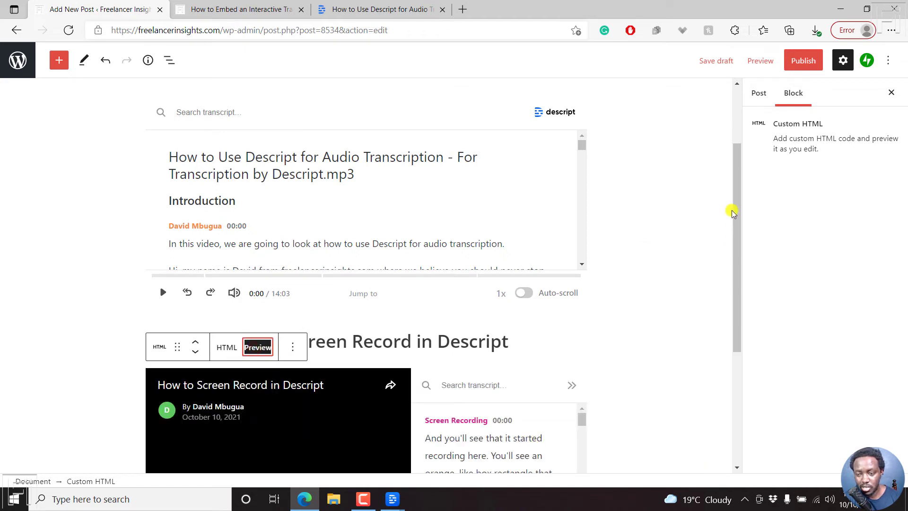
drag(735, 204, 758, 321)
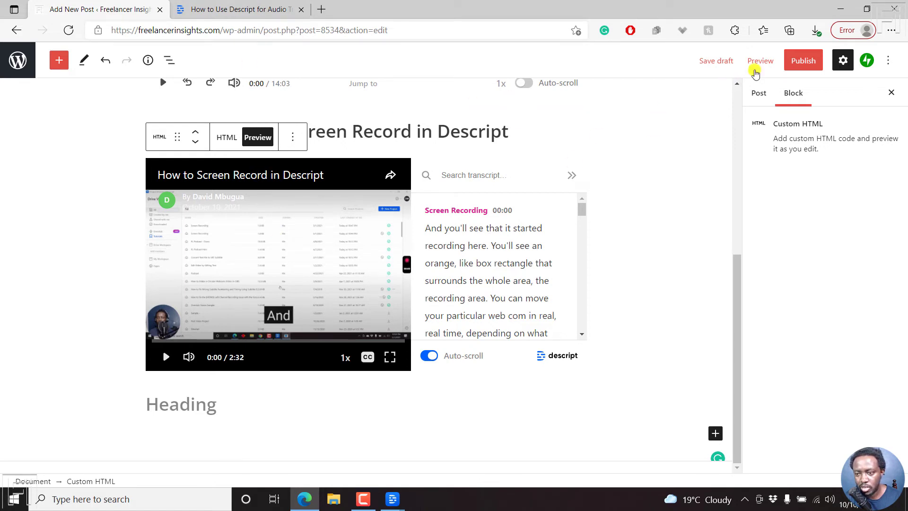
- Preview the post in a new tab and scroll down to the video embed
click(757, 62)
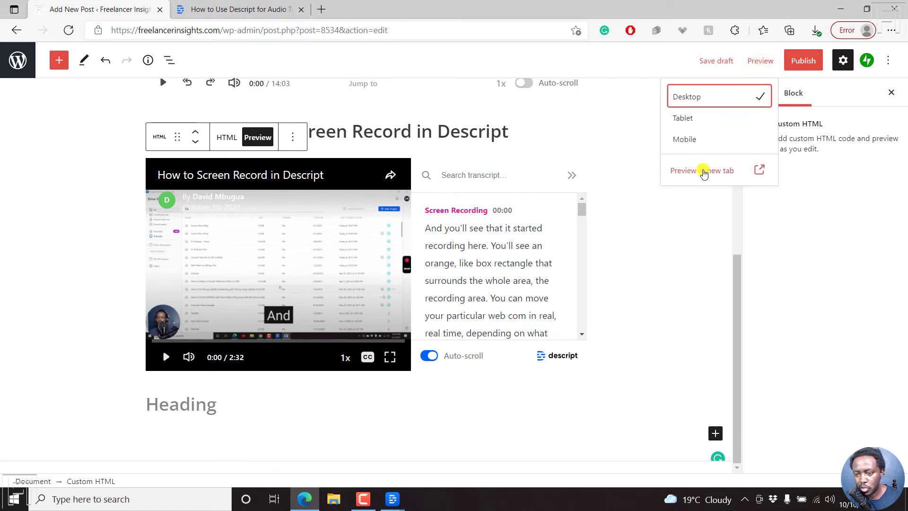
click(704, 172)
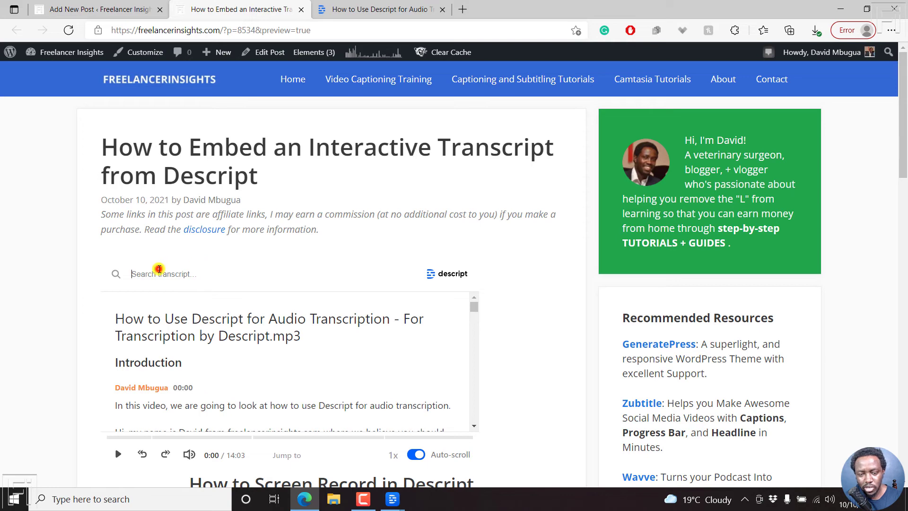
drag(903, 123, 904, 258)
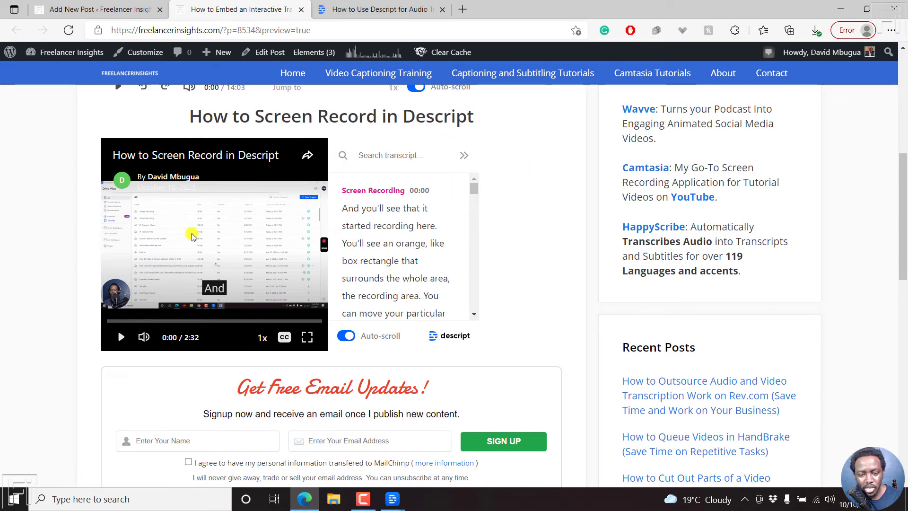
- Play the embedded video, pause and resume it, stop at 0:12, then go full screen
click(124, 338)
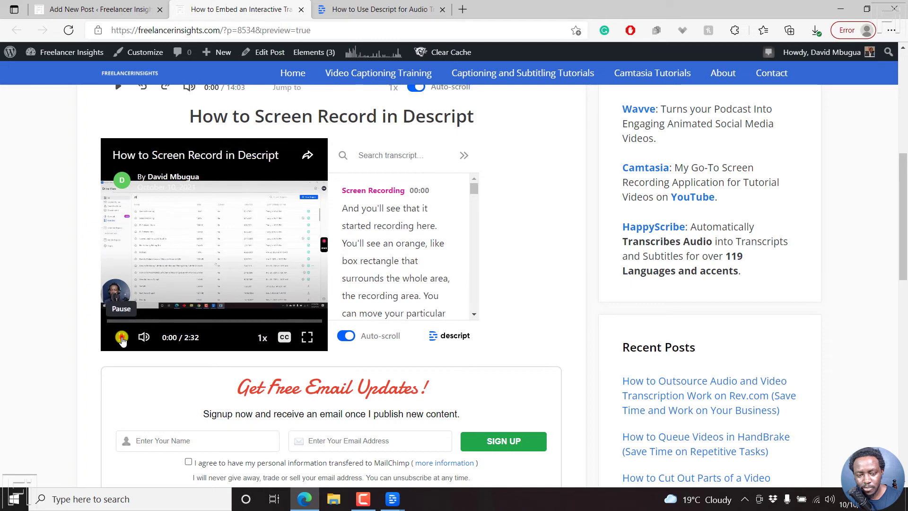
click(120, 336)
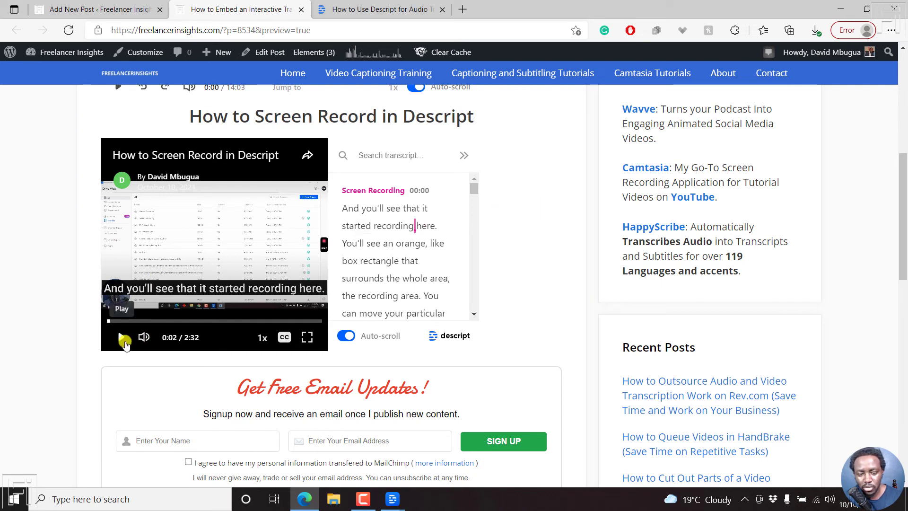
click(121, 340)
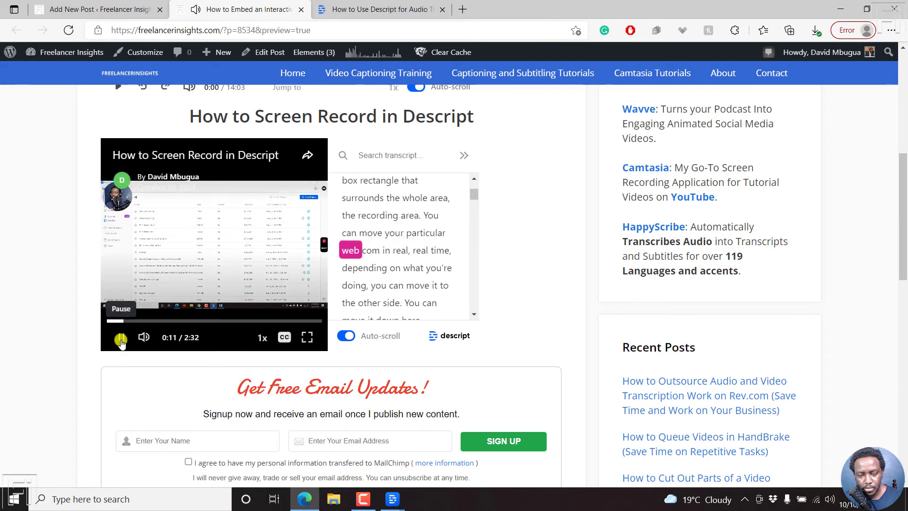
click(121, 337)
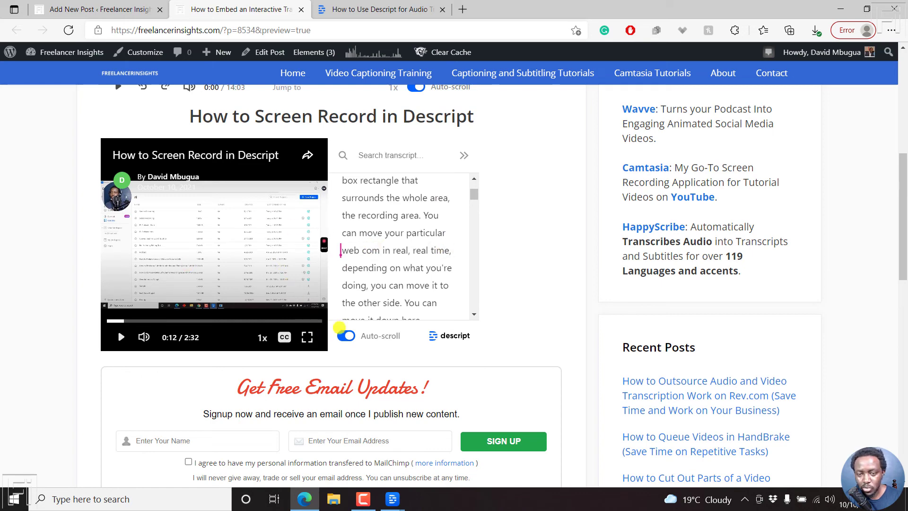
click(310, 339)
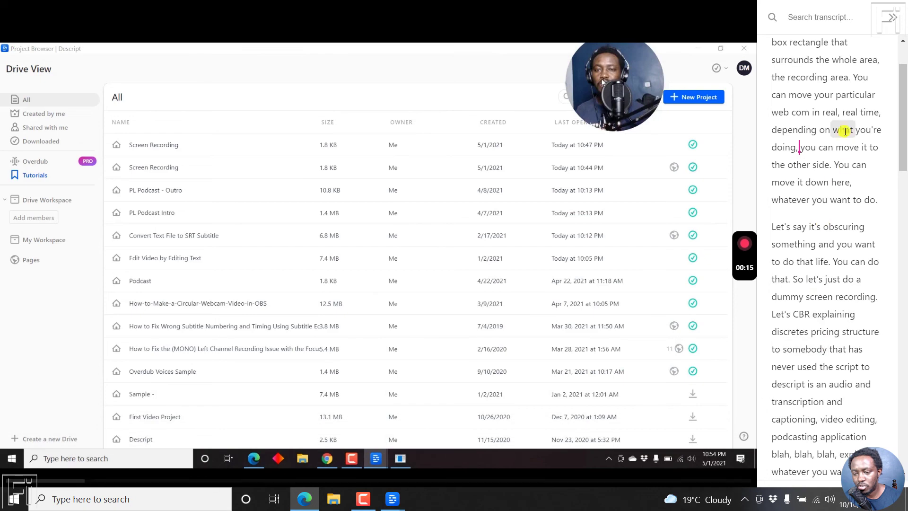
- Search the video transcript for 'scre', then clear the search
click(824, 18)
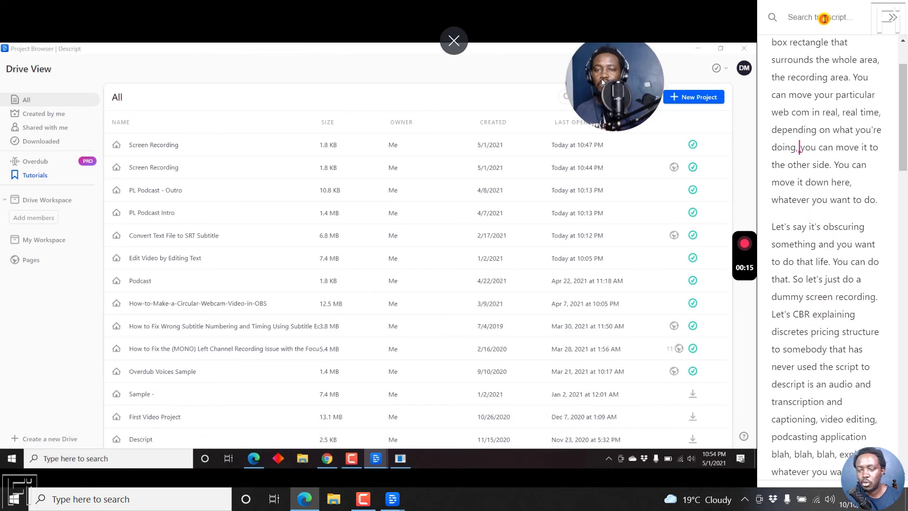
text(scr)
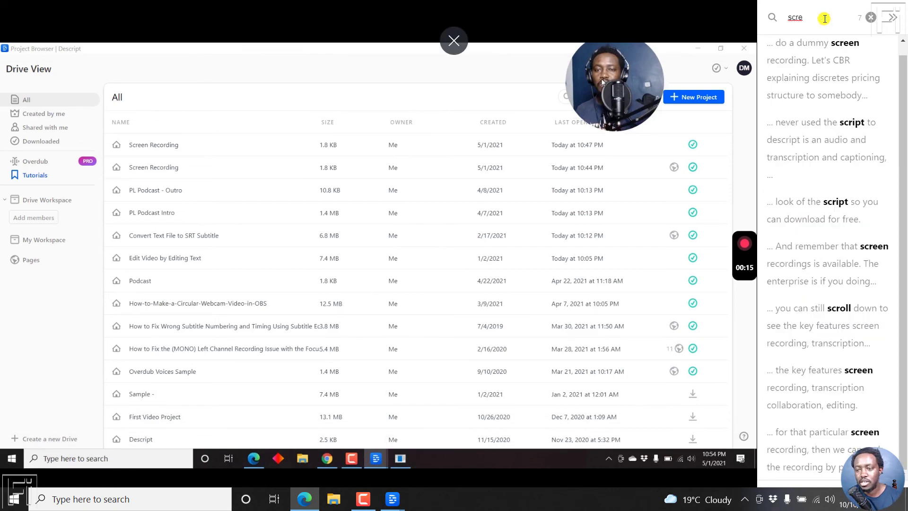
text(e)
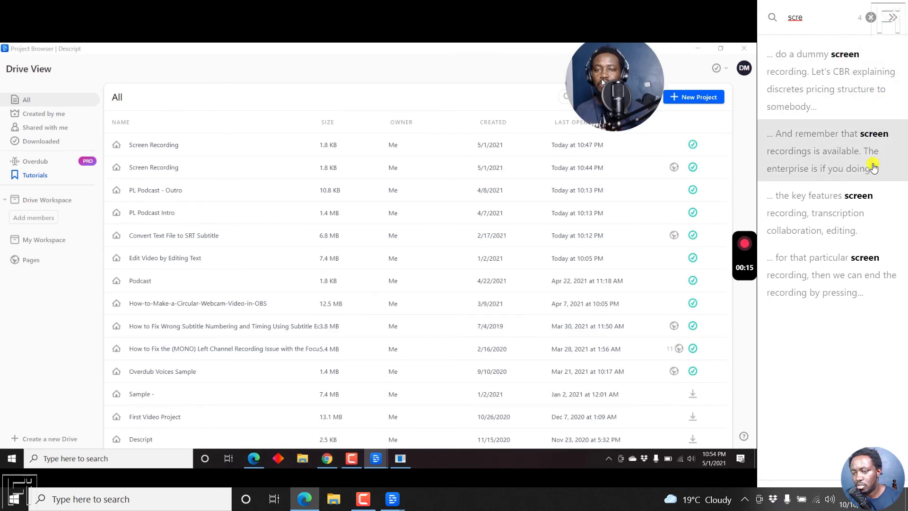
click(870, 17)
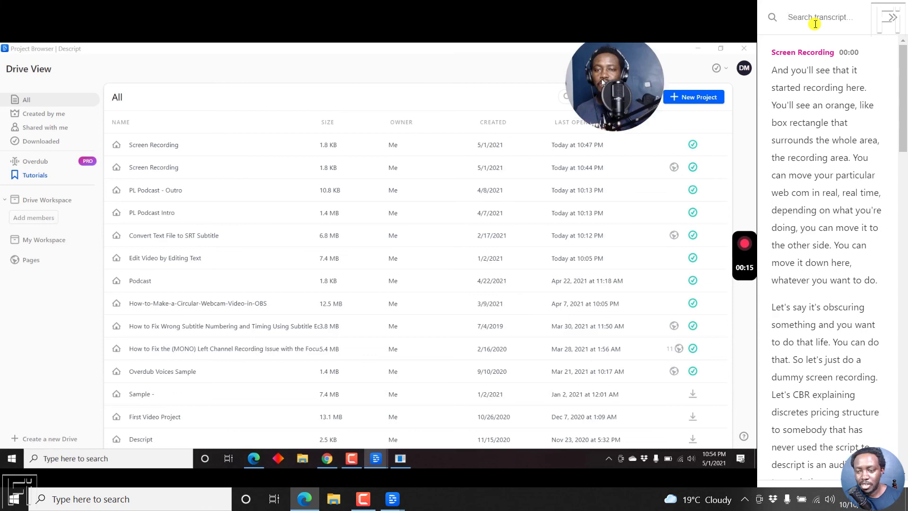
- Exit full screen and turn off auto-scroll in the audio transcript player
key(Escape)
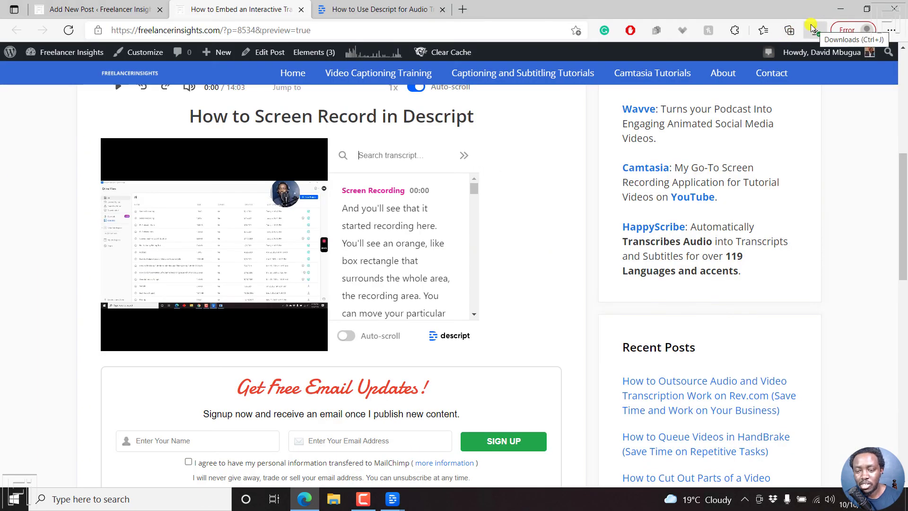
drag(904, 158, 904, 101)
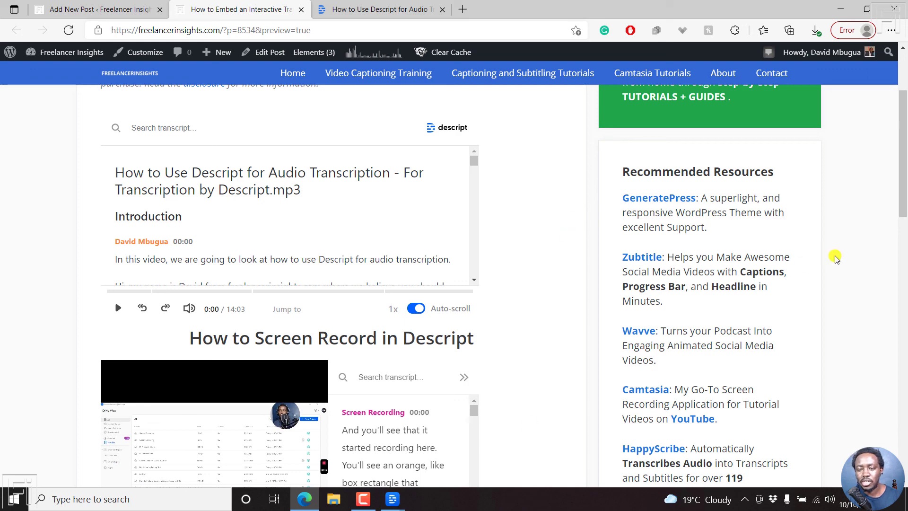
scroll(904, 134, down, 3)
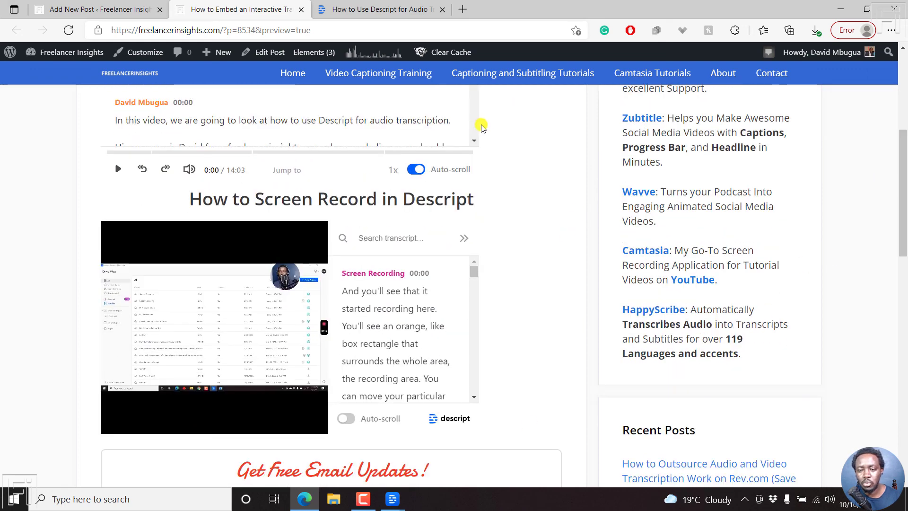
click(474, 140)
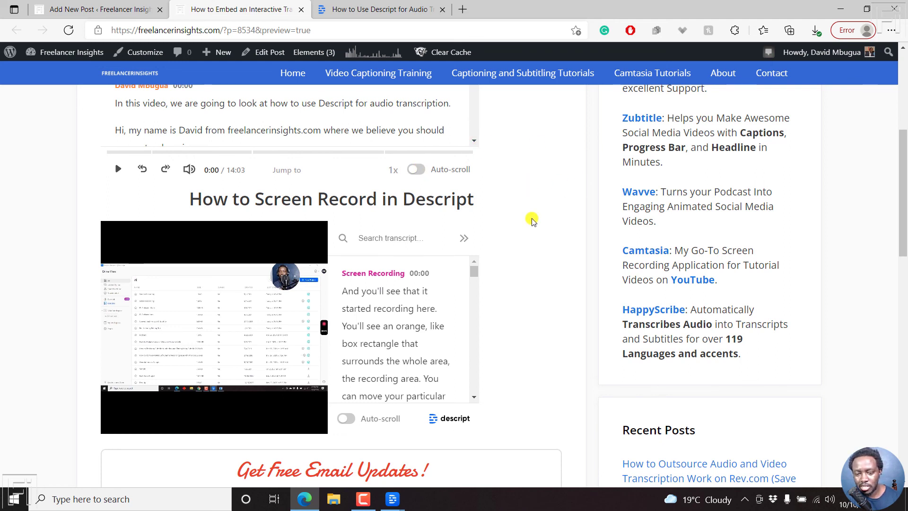
drag(904, 198, 903, 215)
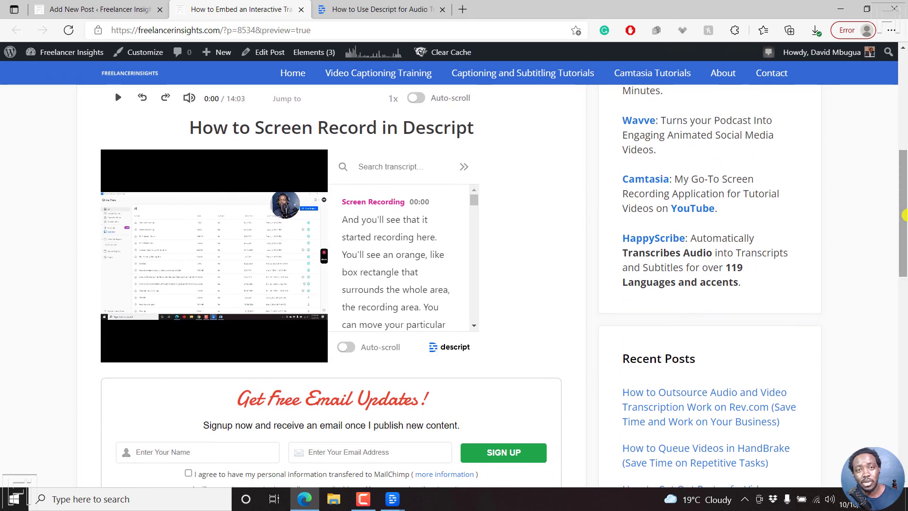